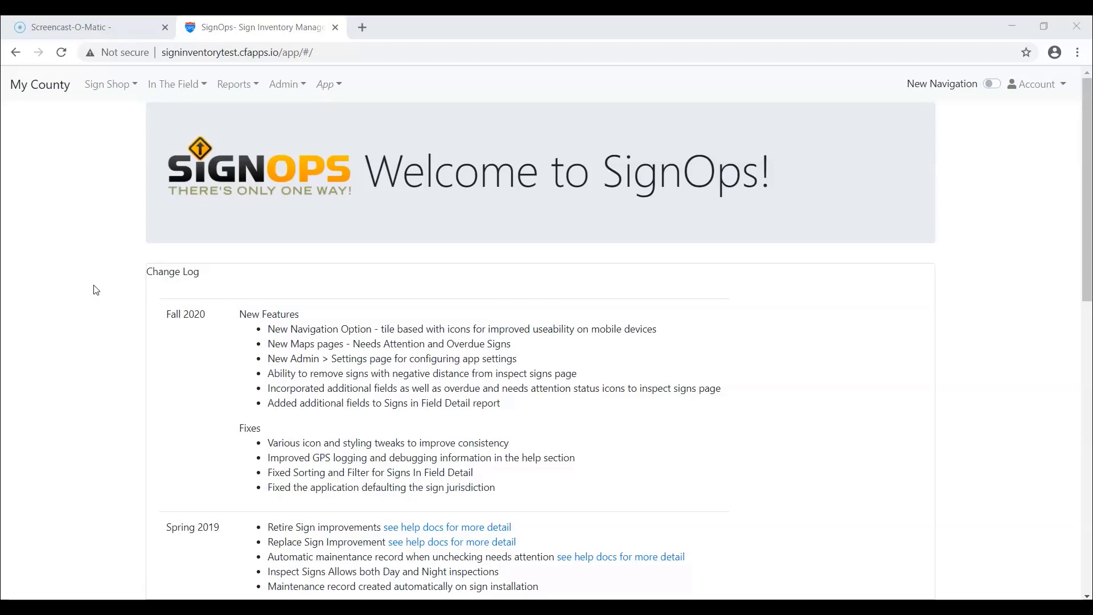
click(135, 91)
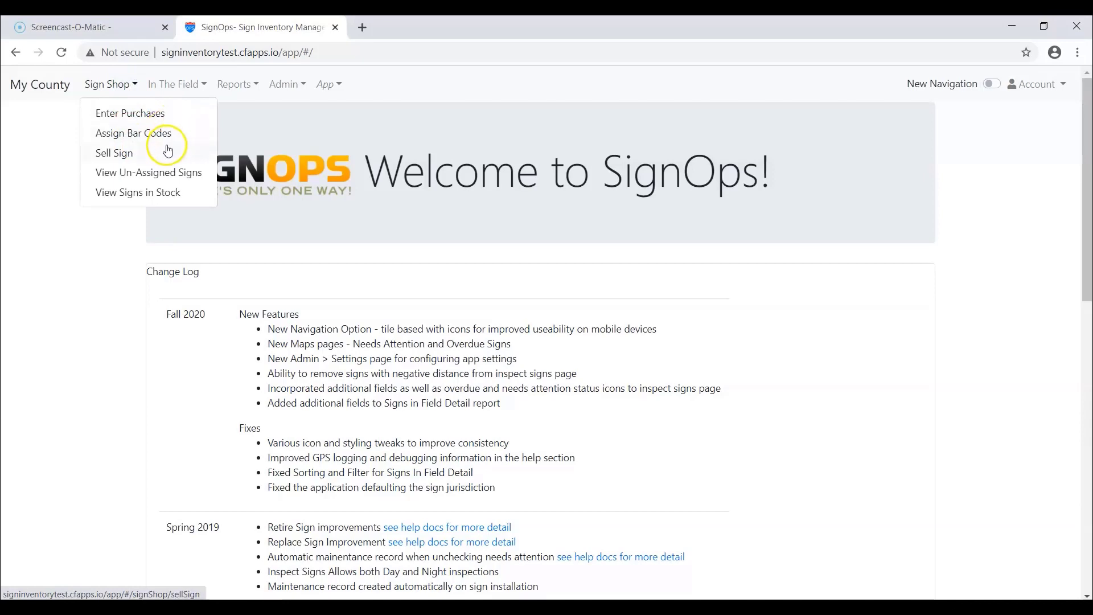
click(136, 89)
click(192, 85)
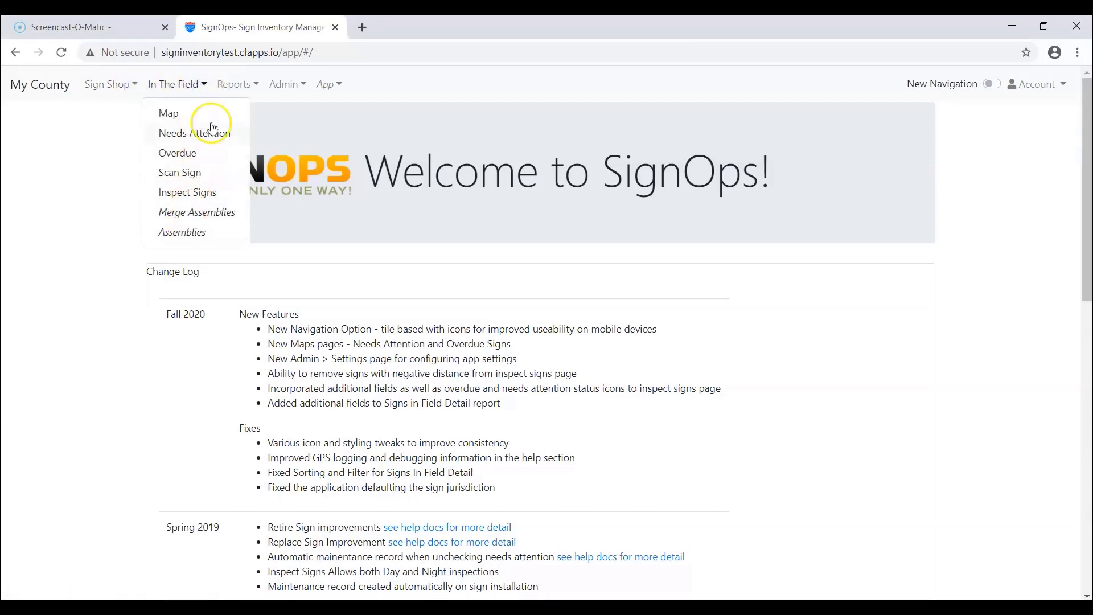
click(207, 85)
click(257, 84)
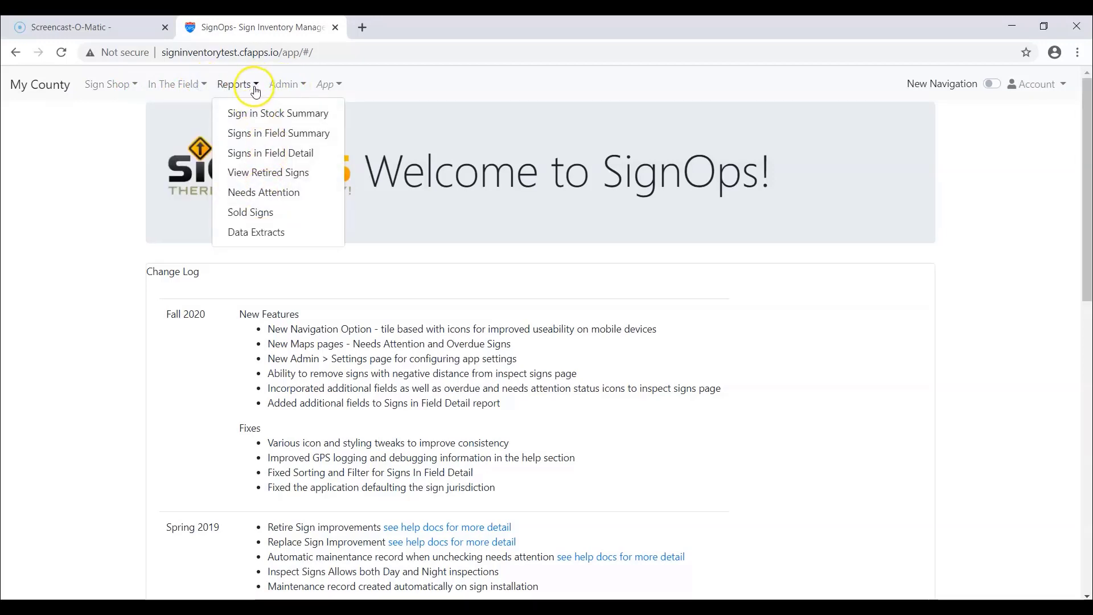
click(256, 85)
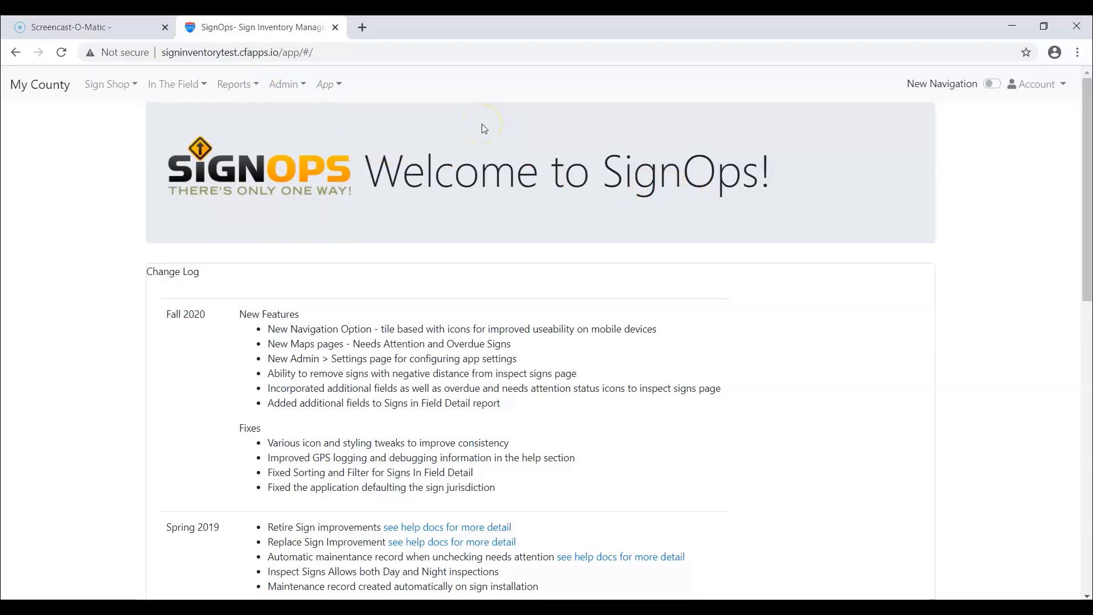
Turn on the New Navigation option and open the Sign Shop tile page.
click(992, 84)
click(982, 99)
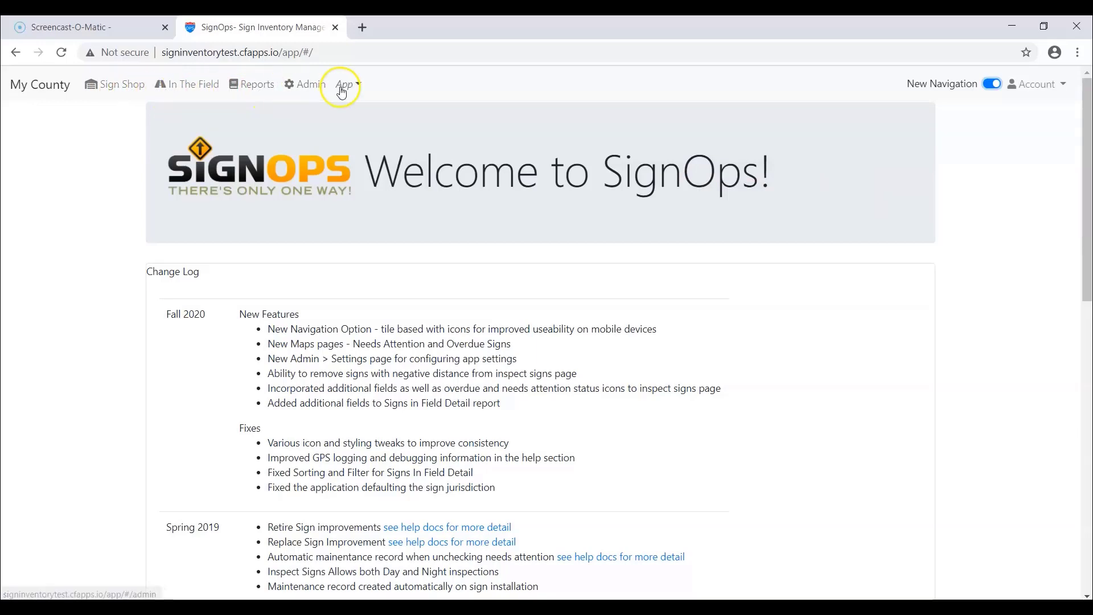
click(119, 90)
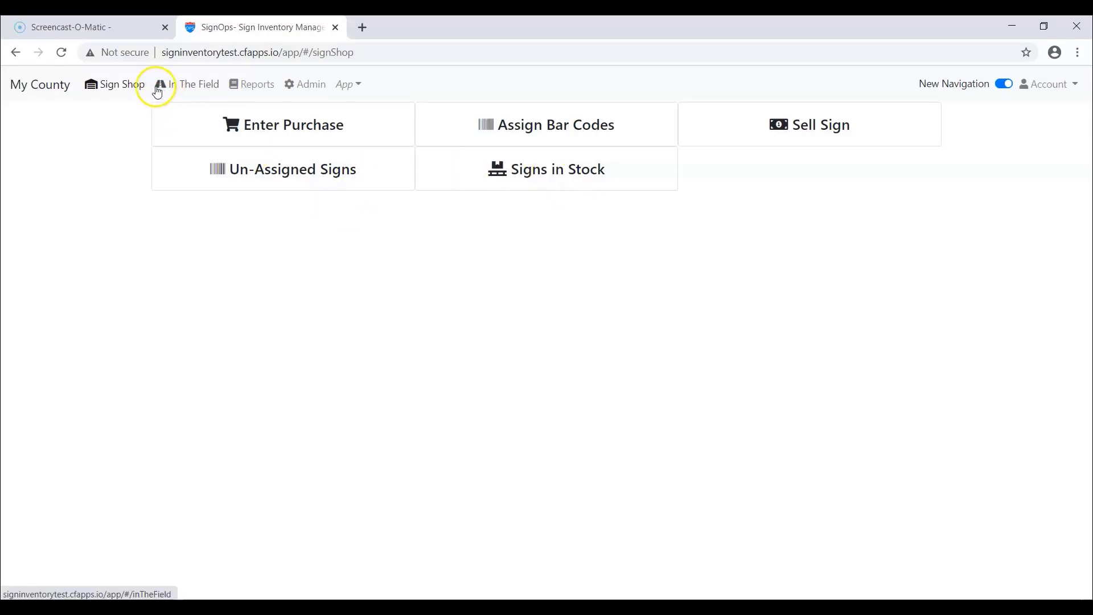
Look through the In The Field, Reports, Admin and Sign Shop tile pages, and return to the welcome page.
click(177, 88)
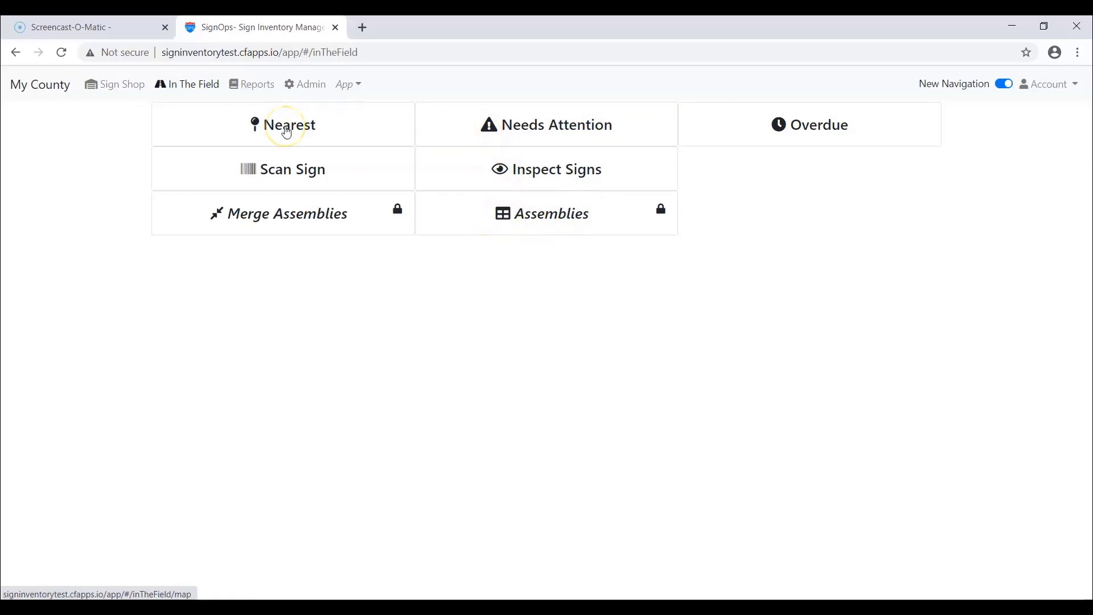
click(252, 89)
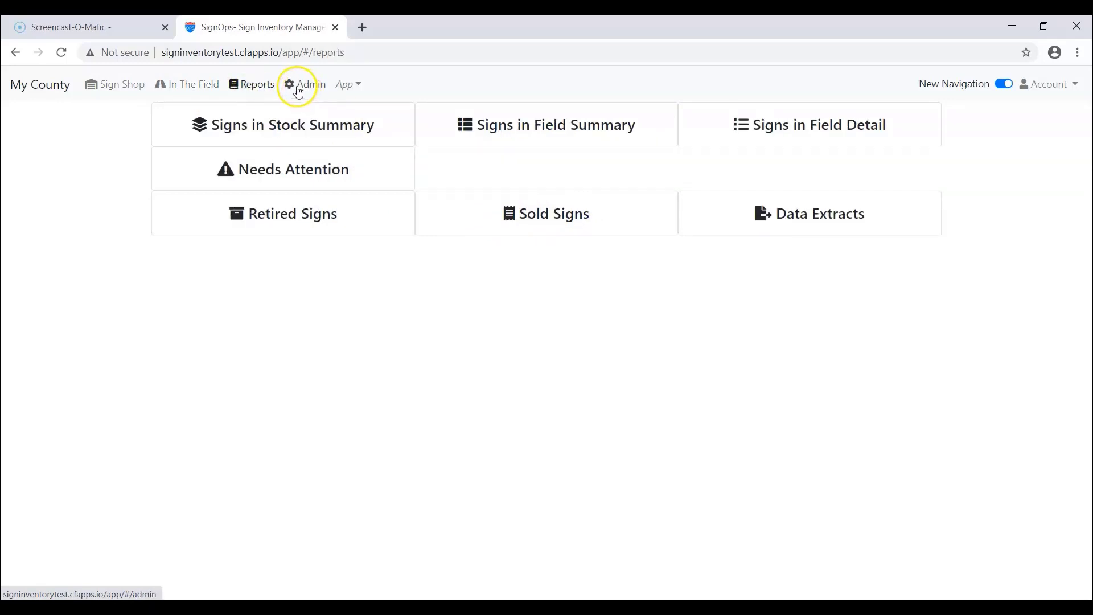
click(299, 90)
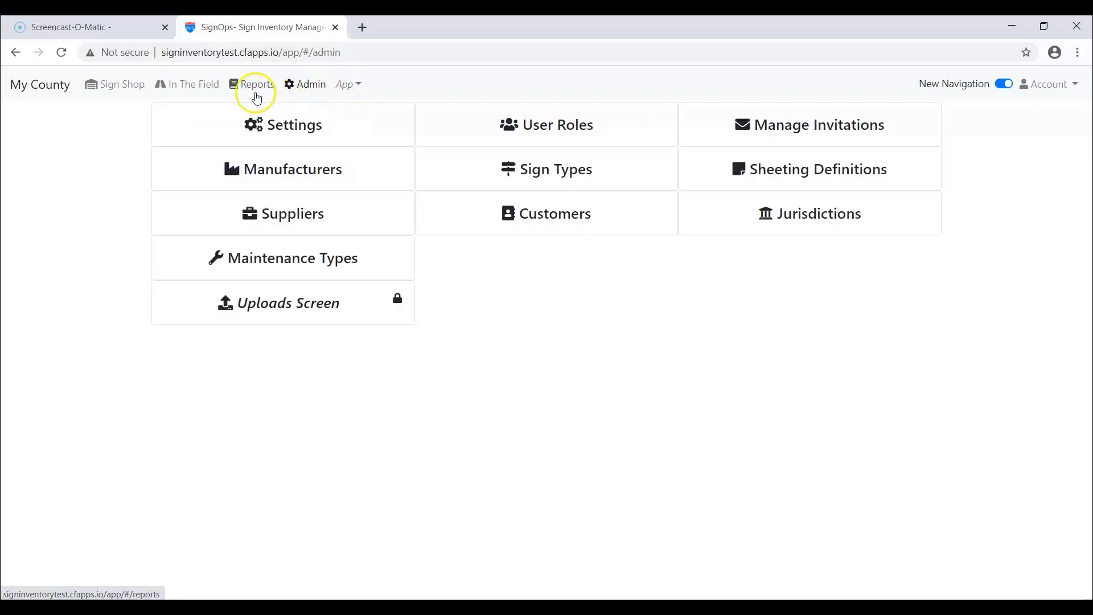
click(119, 90)
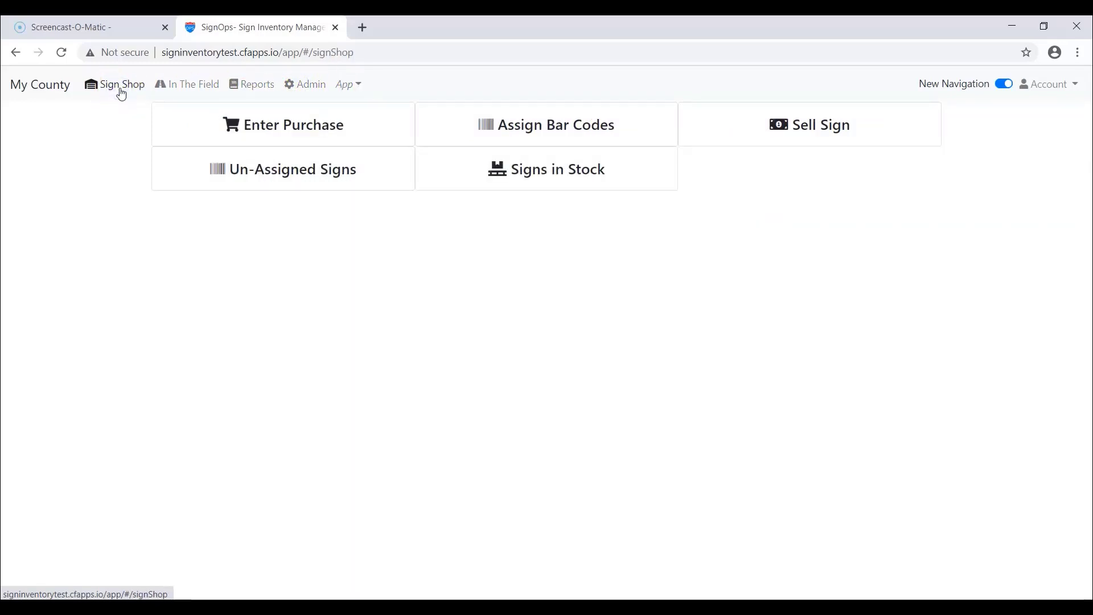
click(59, 94)
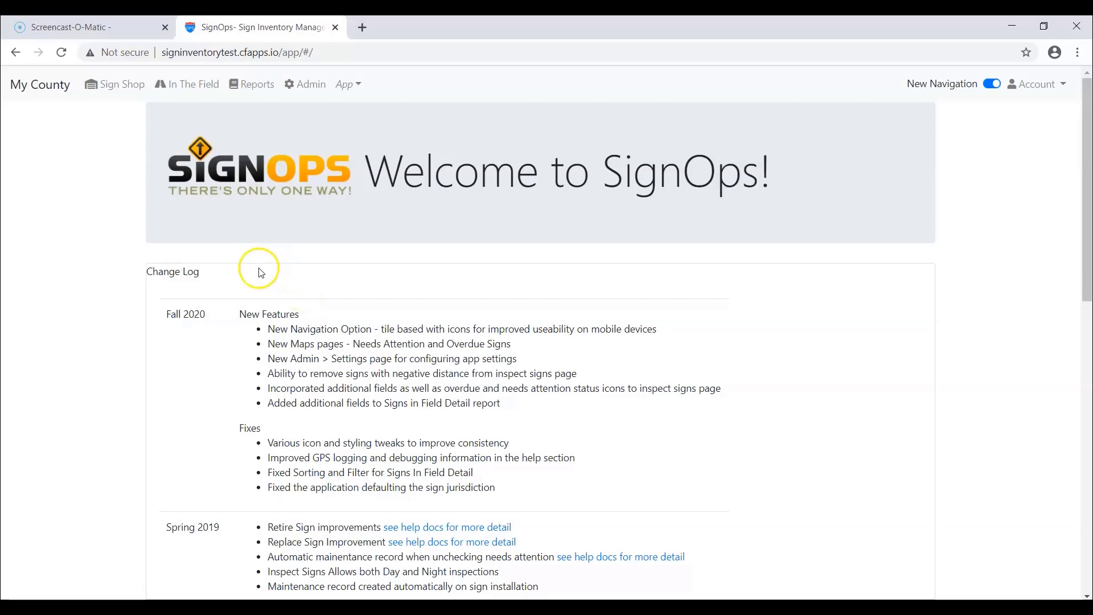
Open the map of the nearest signs in the field.
click(204, 91)
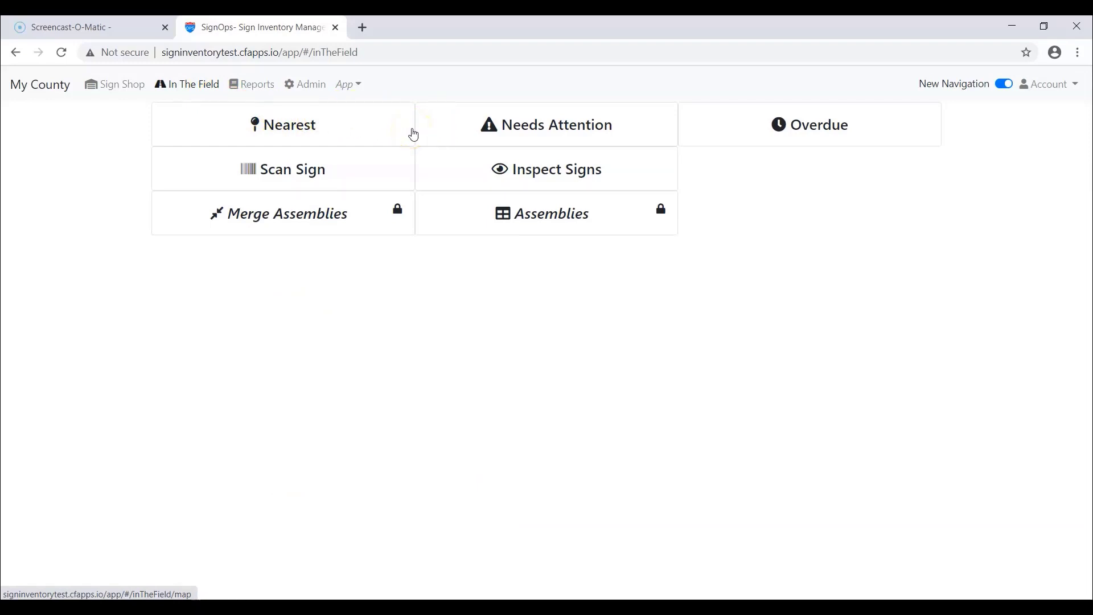
click(350, 123)
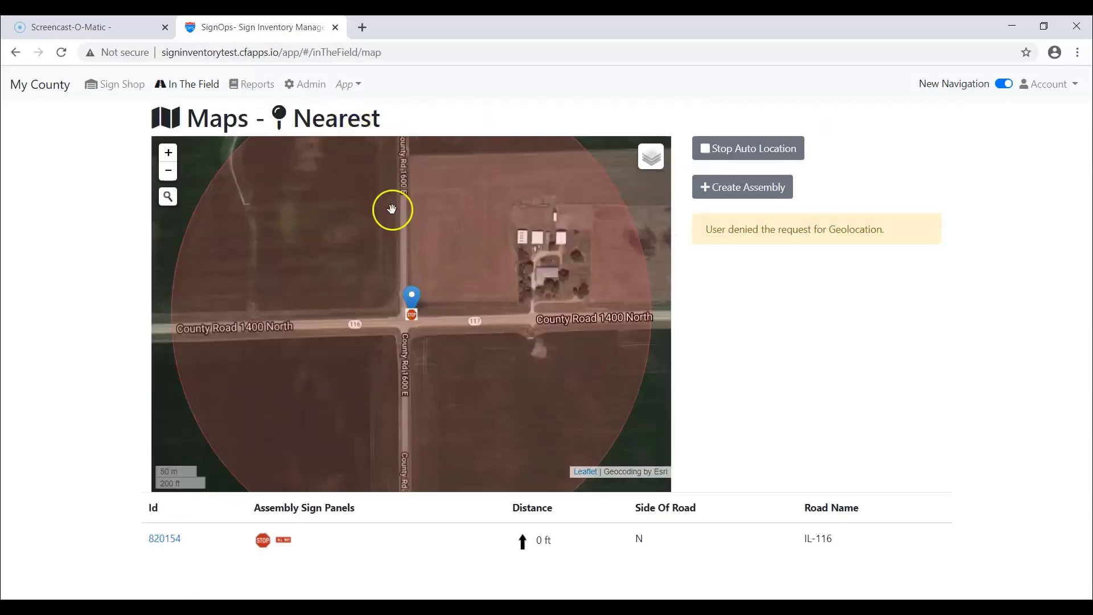
Examine the flagged signs around Roanoke on the Needs Attention map and open the 3rd St sign's record for editing.
click(160, 84)
click(627, 132)
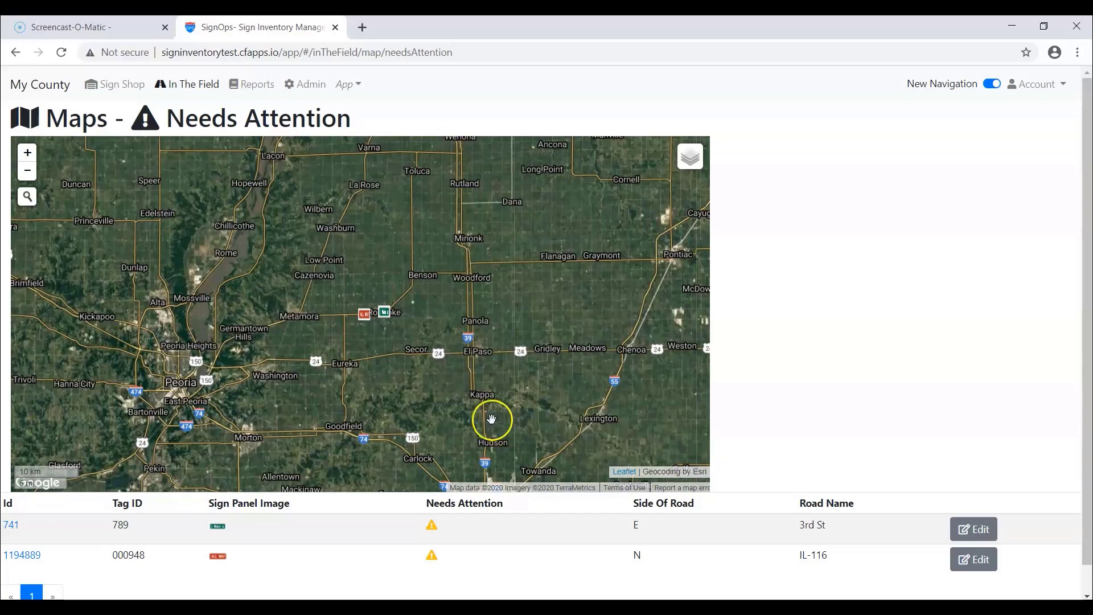
scroll(373, 304, up, 2)
drag(367, 397, 378, 319)
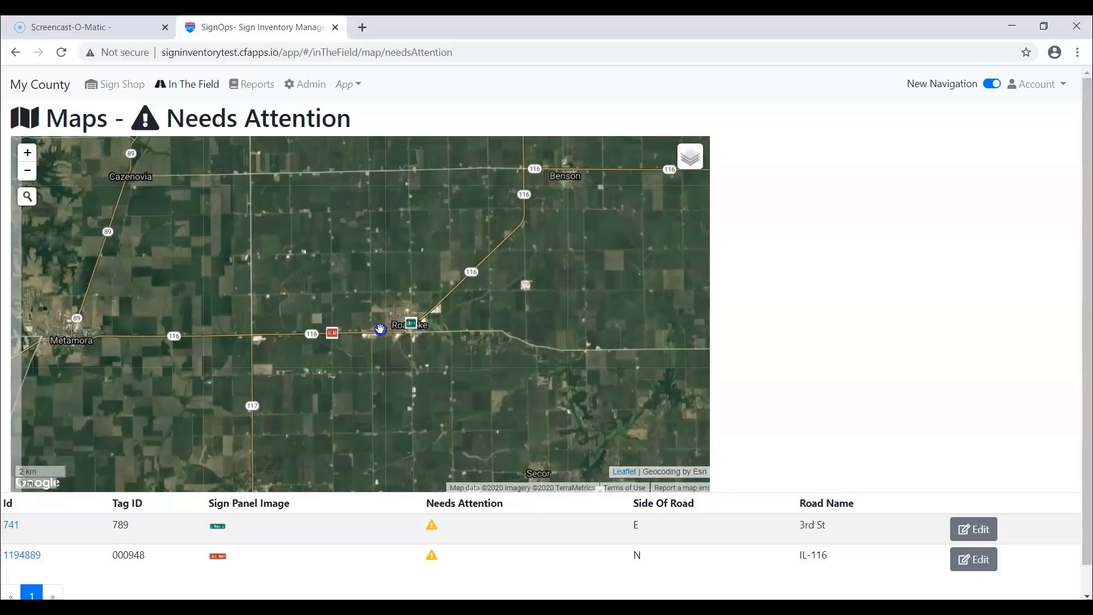
scroll(390, 354, up, 1)
scroll(463, 313, up, 1)
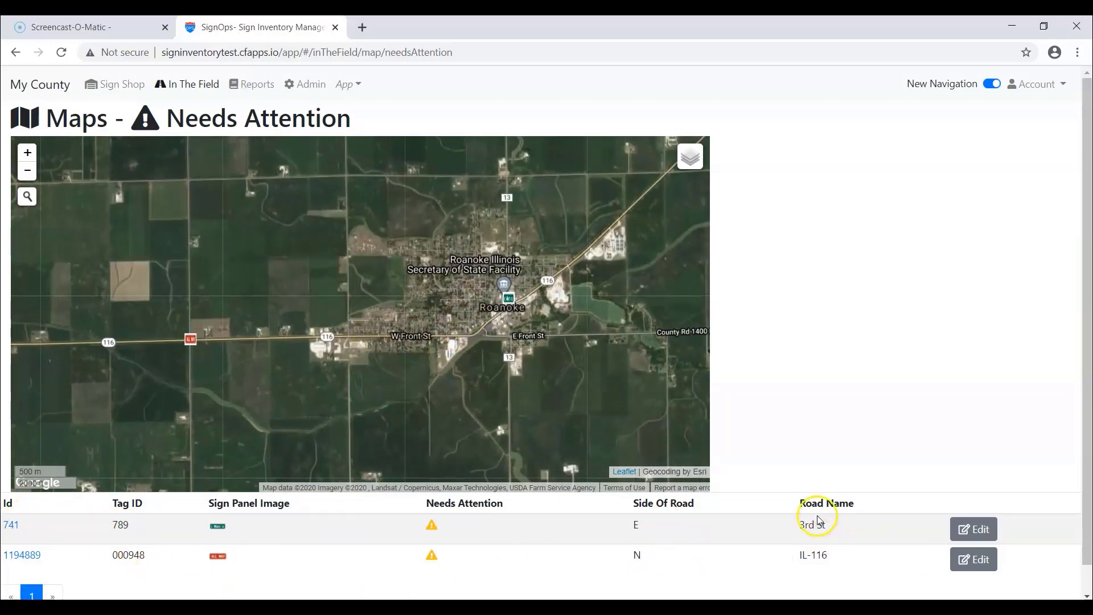
click(979, 533)
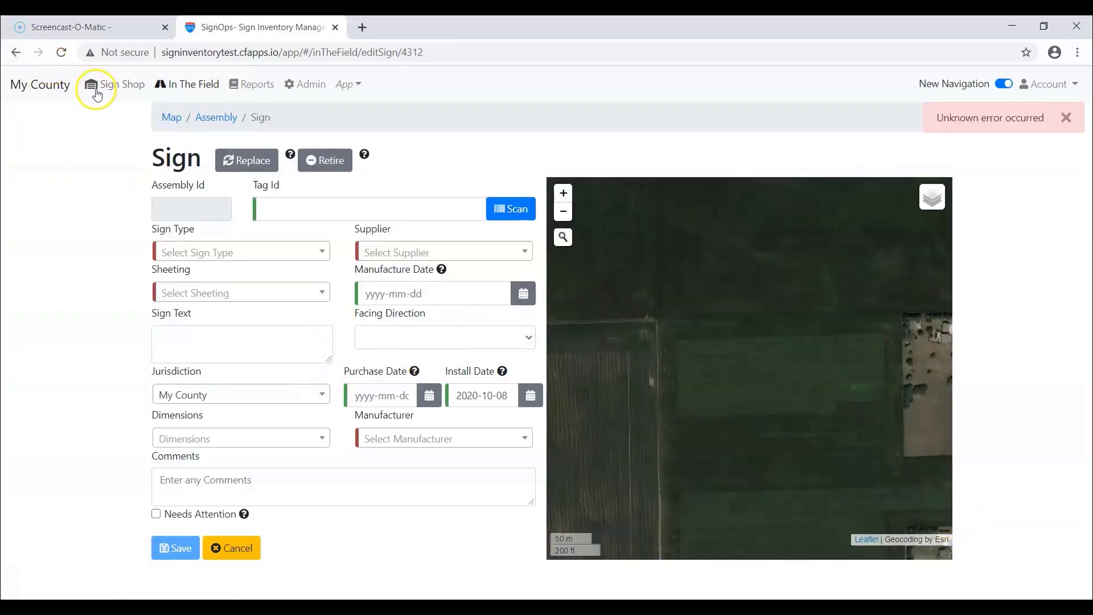
Leave the sign record for the map of overdue signs and dismiss the error notification.
click(188, 85)
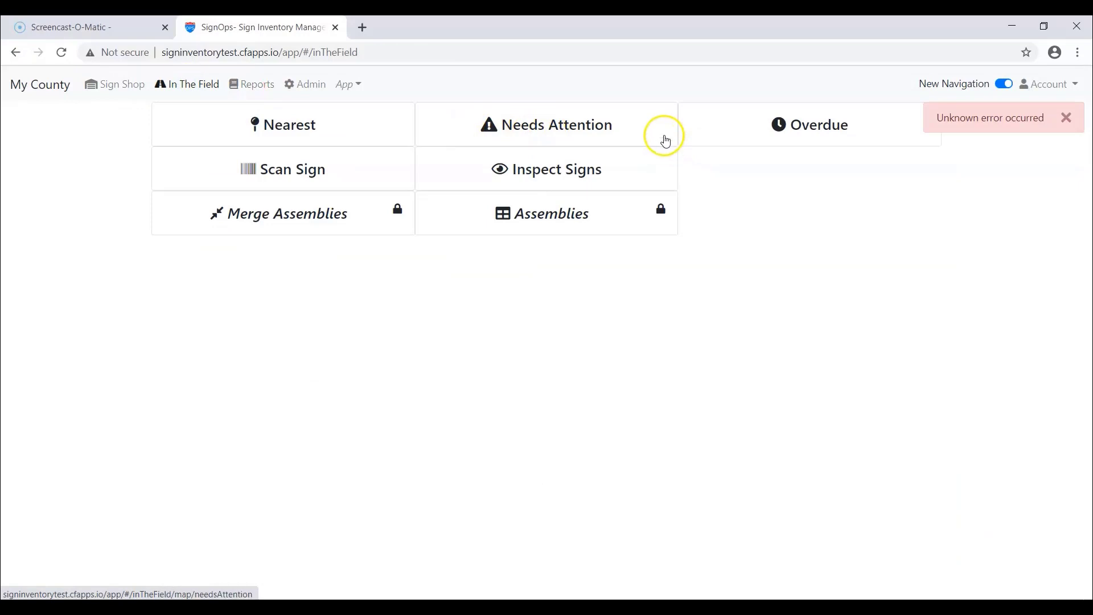
click(724, 131)
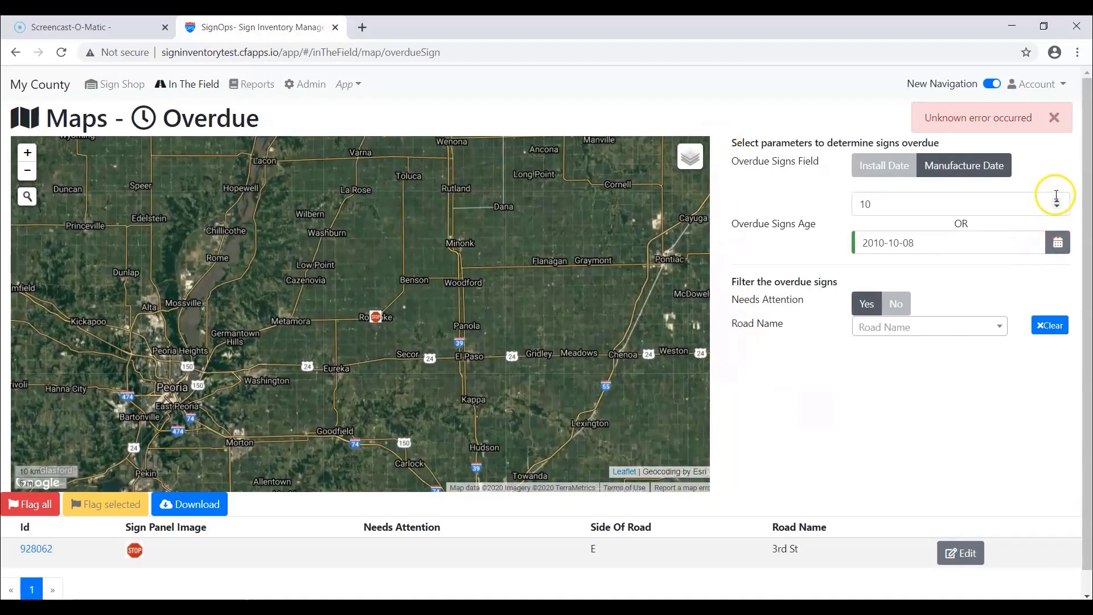
click(1054, 119)
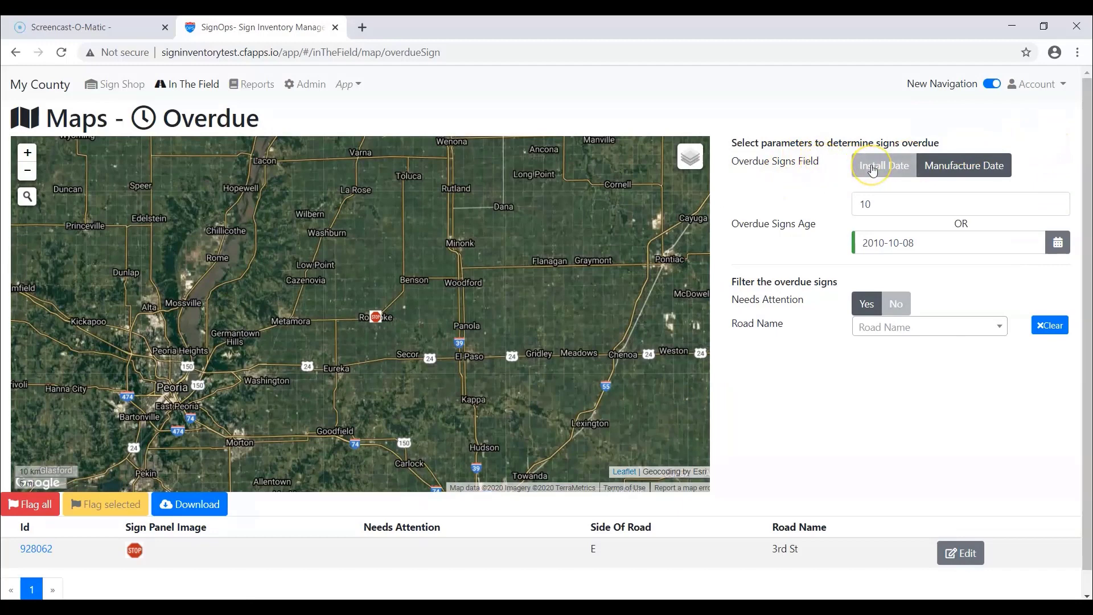
Compare the overdue signs determined by Install Date with those determined by Manufacture Date.
click(931, 166)
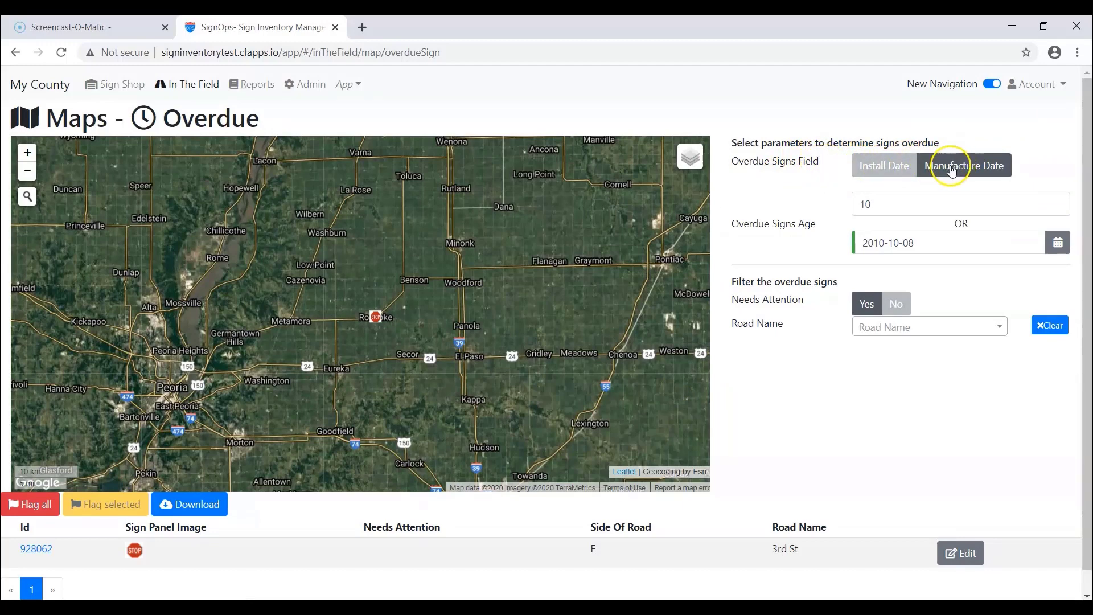
click(880, 168)
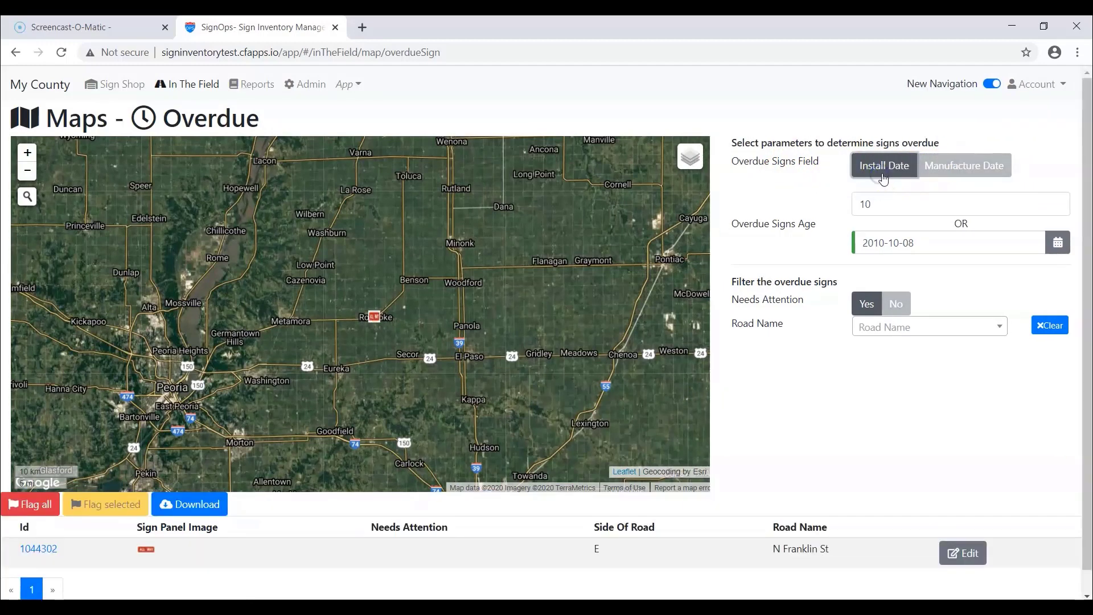
click(966, 173)
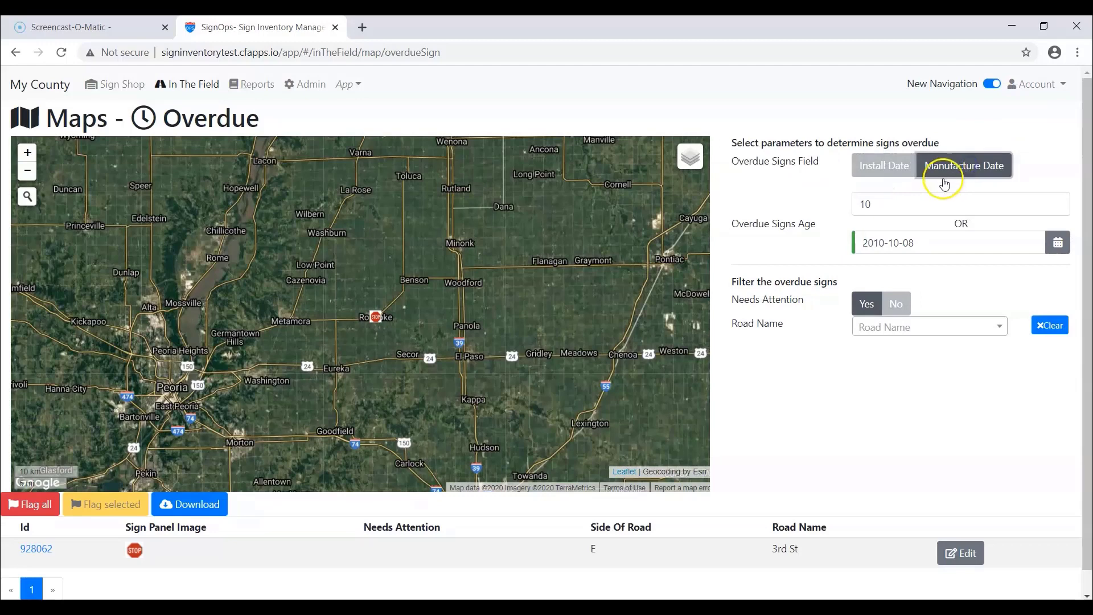
Set the default jurisdiction to My County in the application's admin settings.
click(314, 86)
click(359, 126)
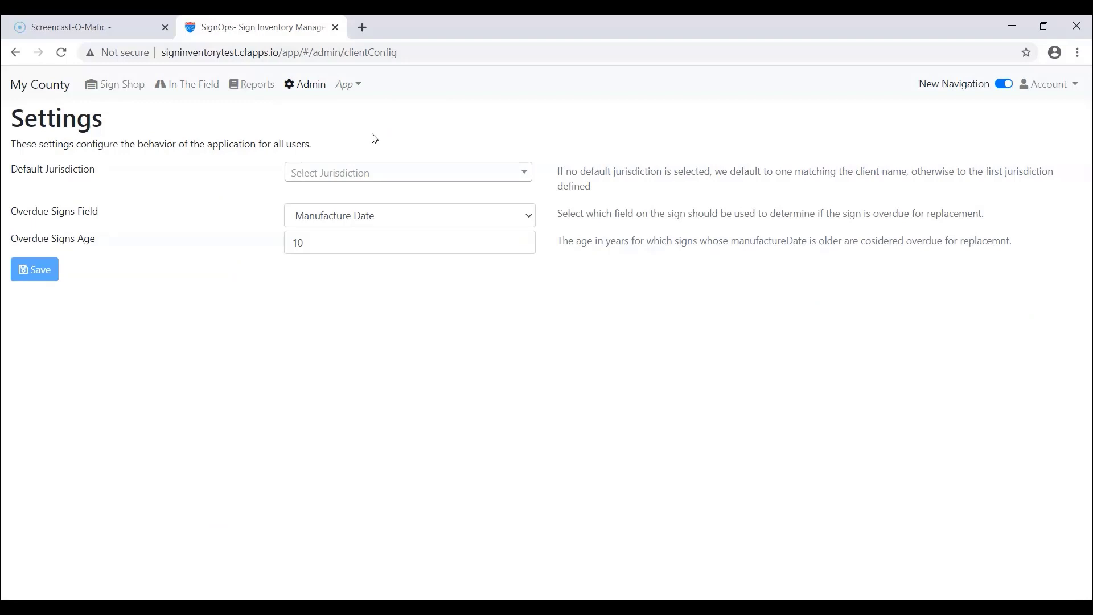
click(369, 174)
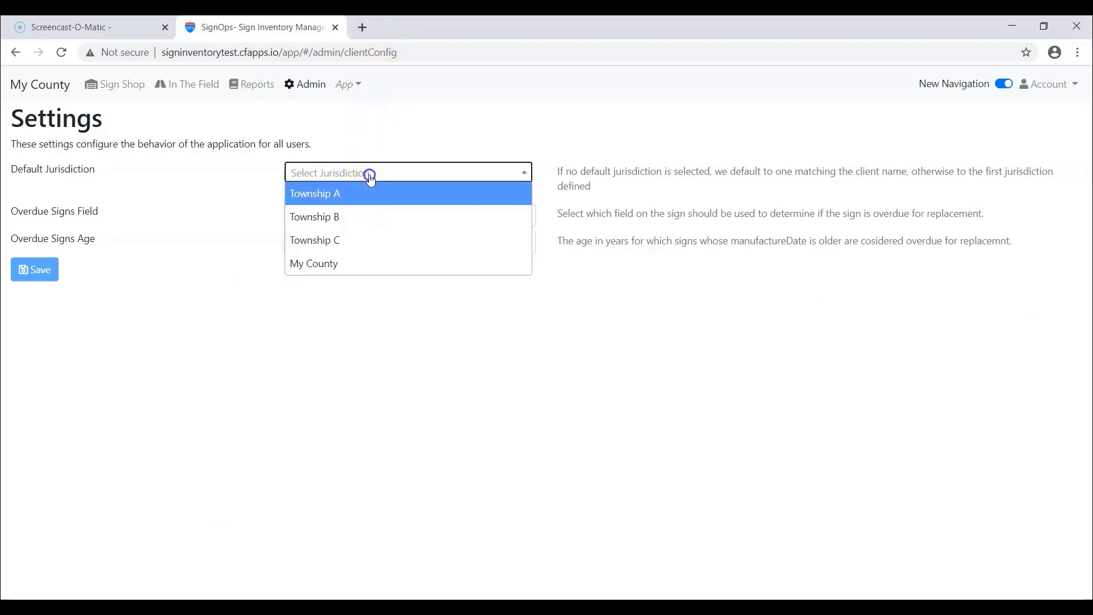
click(371, 266)
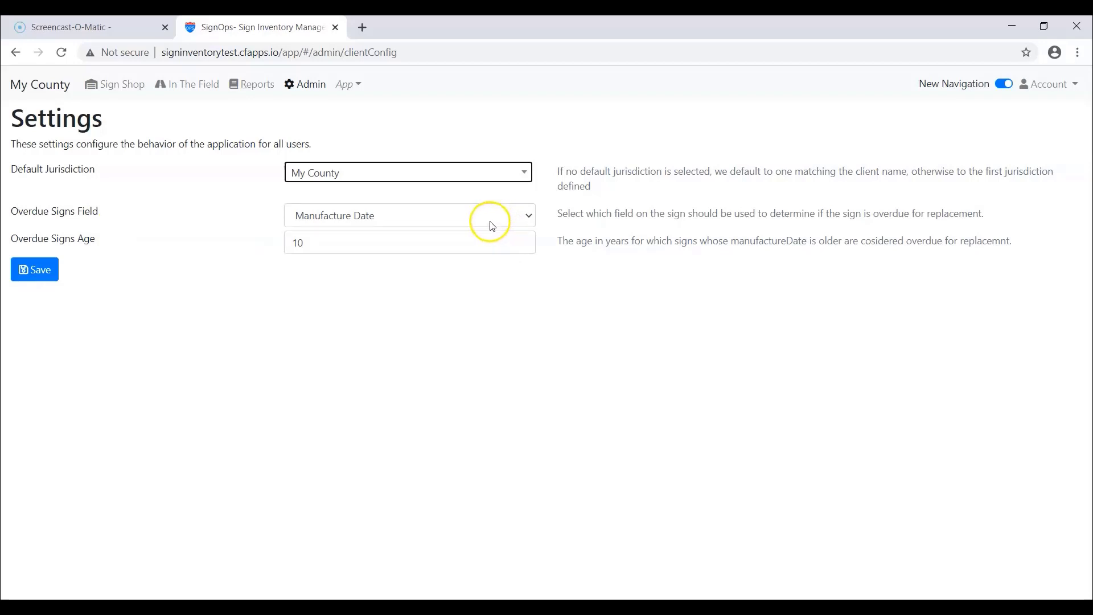
Keep Manufacture Date as the overdue signs field and 10 as the overdue age, and save the settings.
click(525, 220)
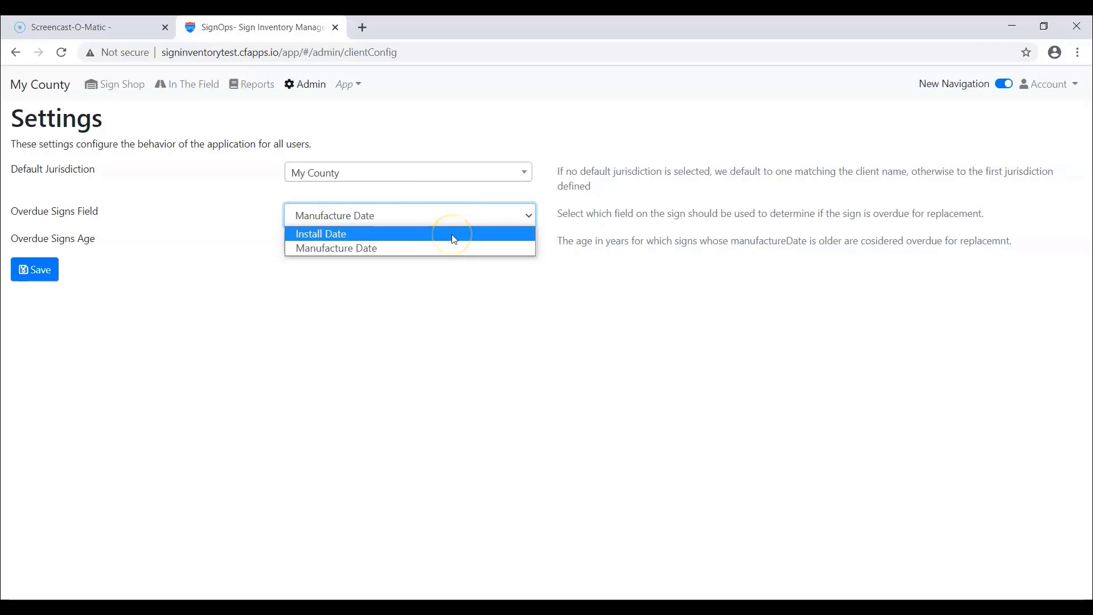
click(385, 273)
click(384, 251)
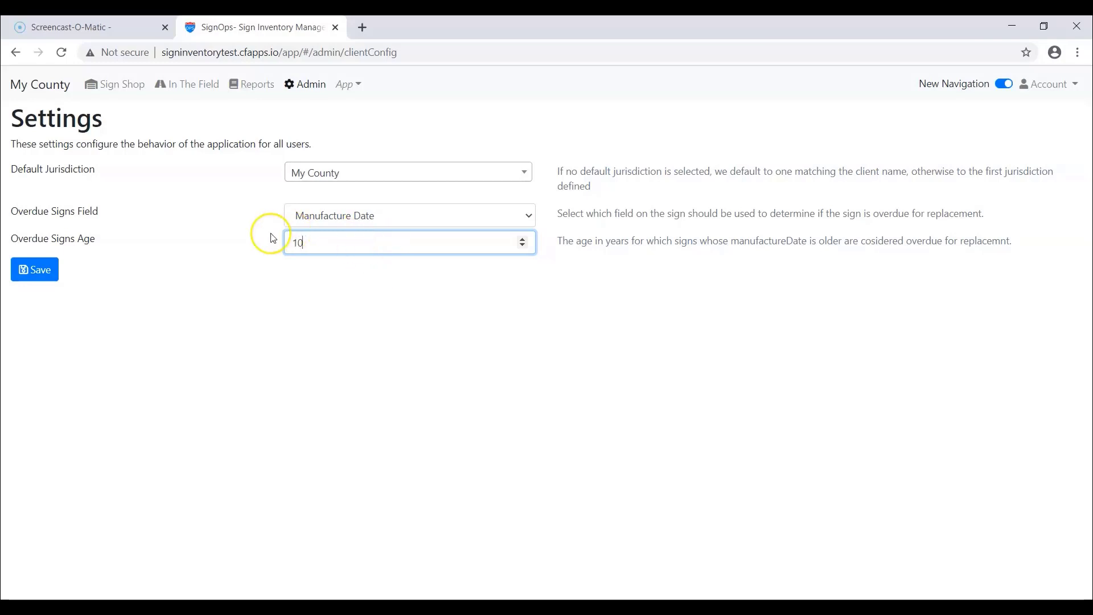
click(40, 273)
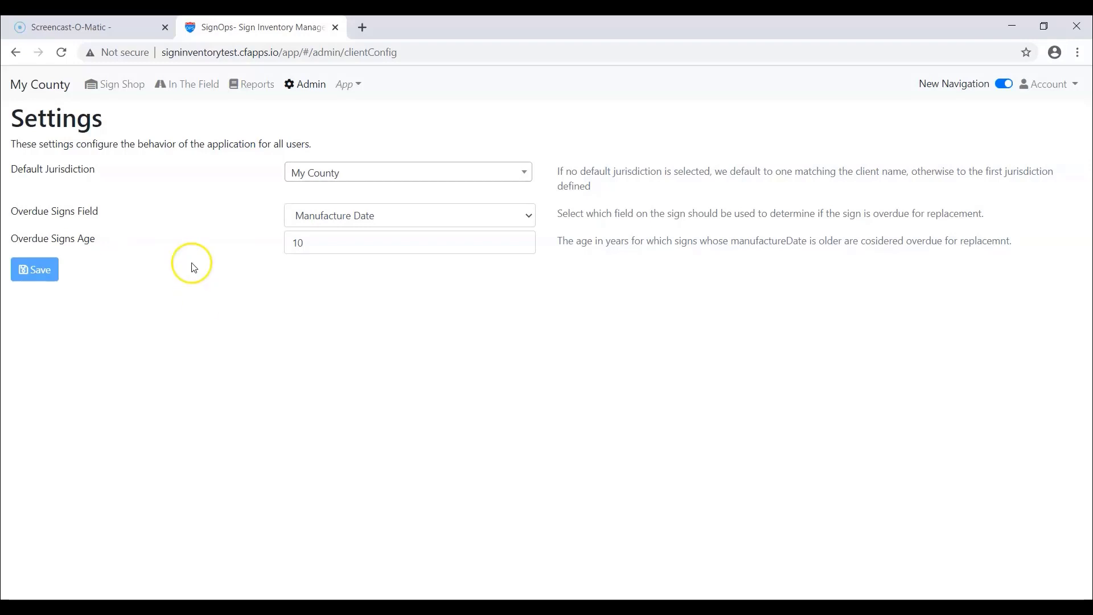
Open the record of the overdue stop sign on 3rd St from the Overdue map.
click(203, 86)
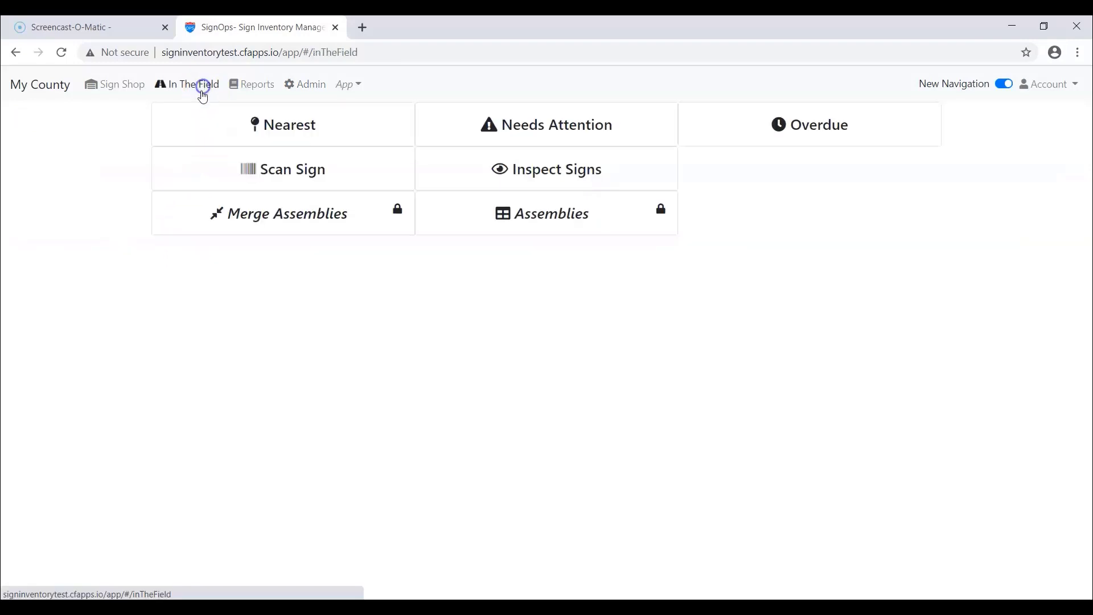
click(766, 139)
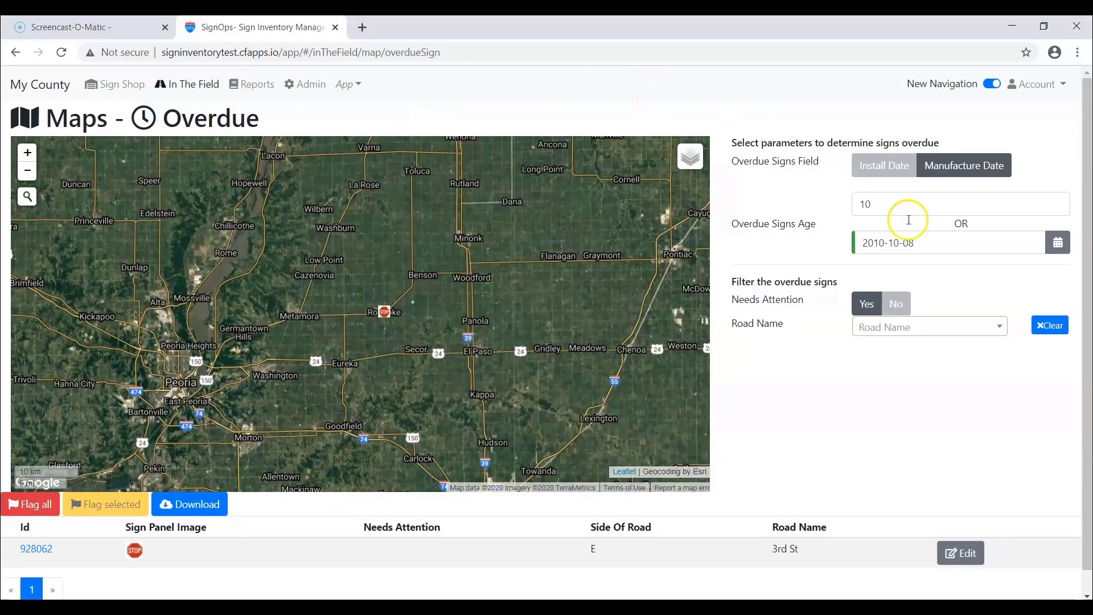
click(963, 553)
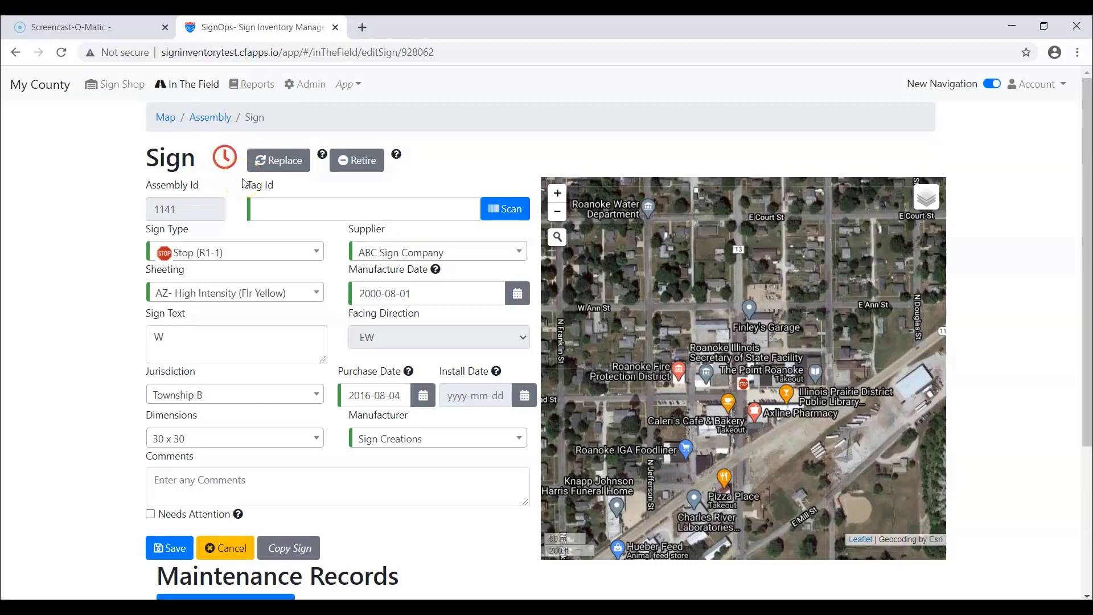
Return to the Overdue map and flag all overdue signs as needing attention.
click(15, 54)
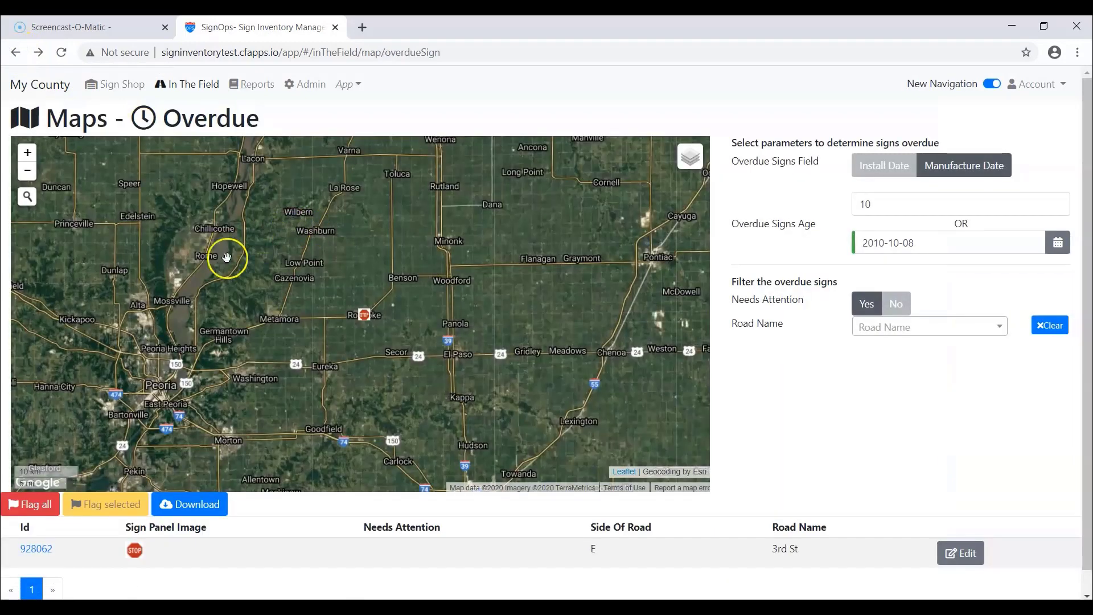
click(35, 504)
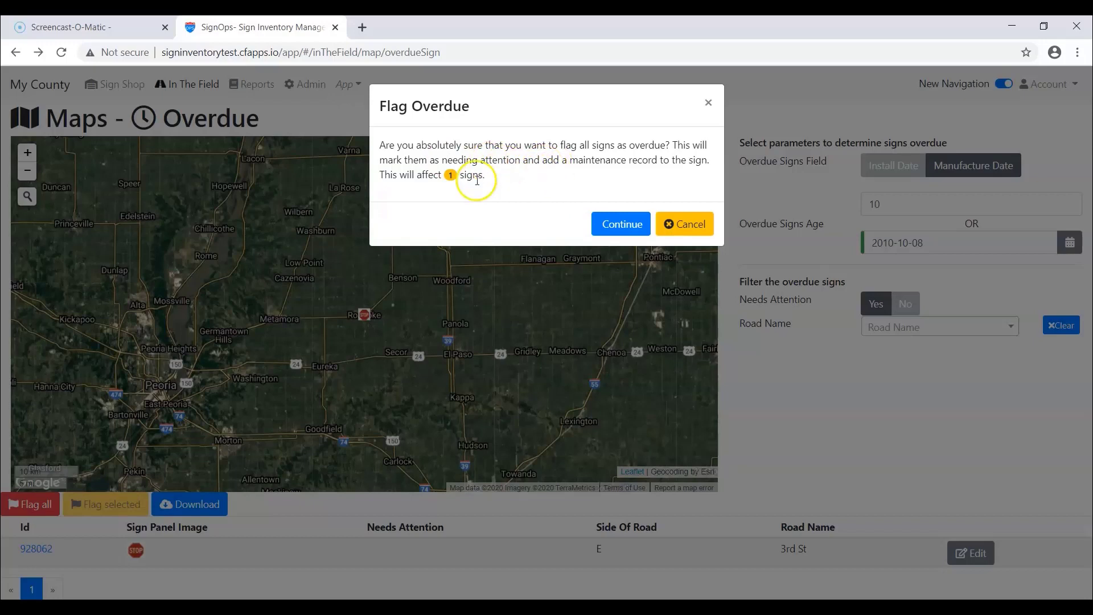
click(620, 225)
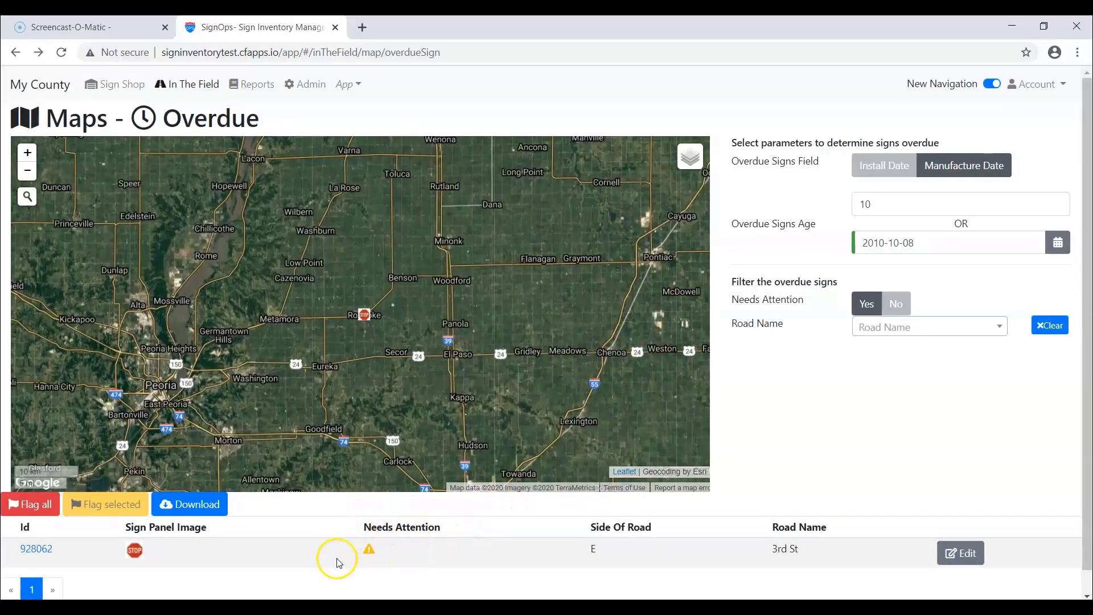
Open the record of the flagged stop sign on 3rd St and examine its status and maintenance records.
click(961, 554)
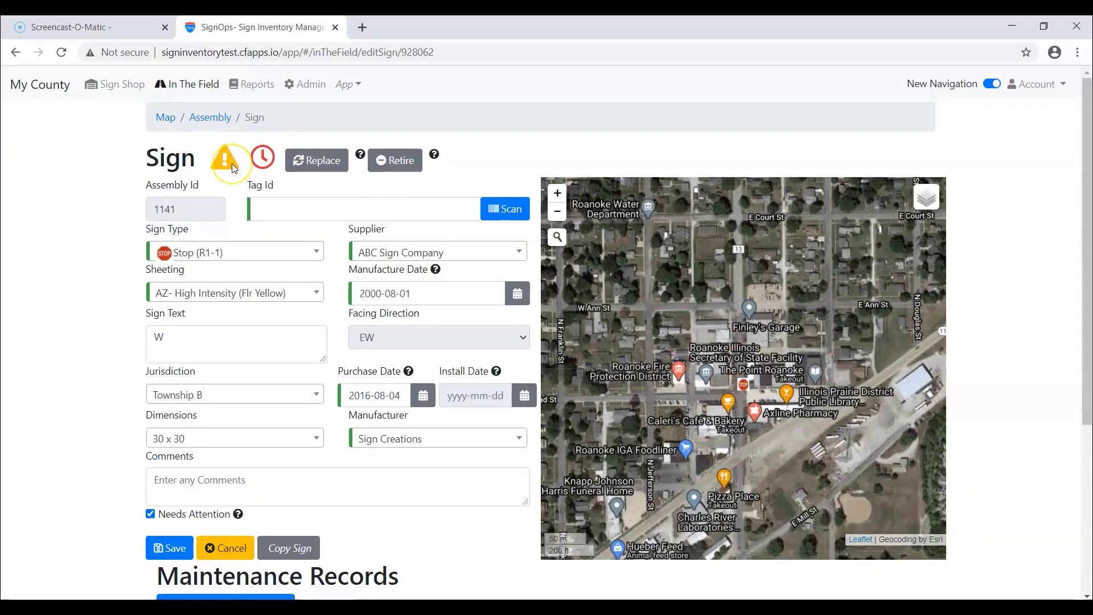
scroll(300, 292, down, 5)
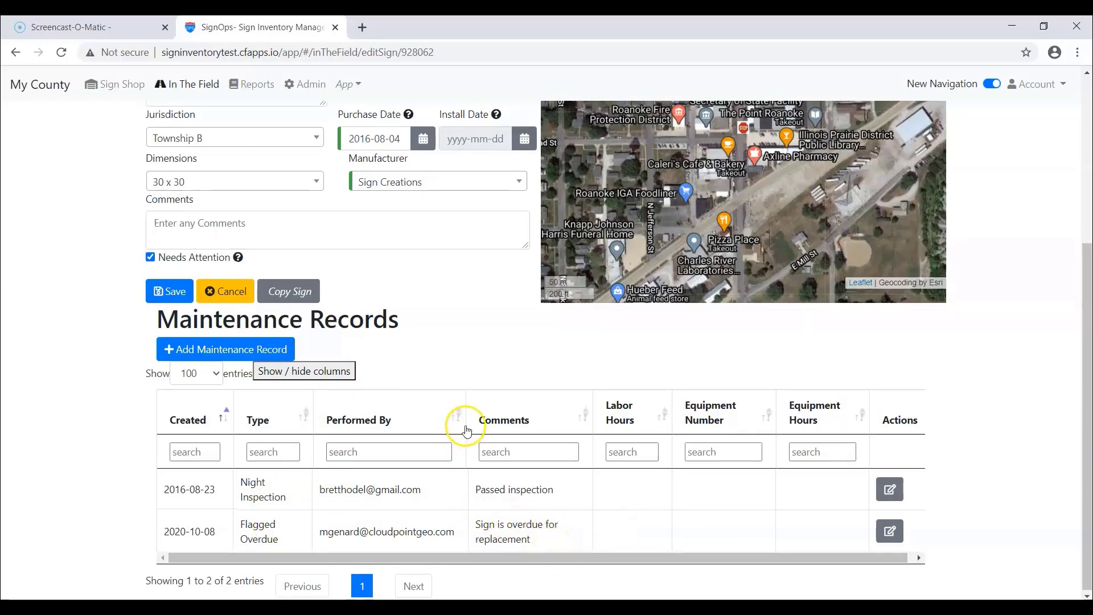
scroll(476, 417, up, 4)
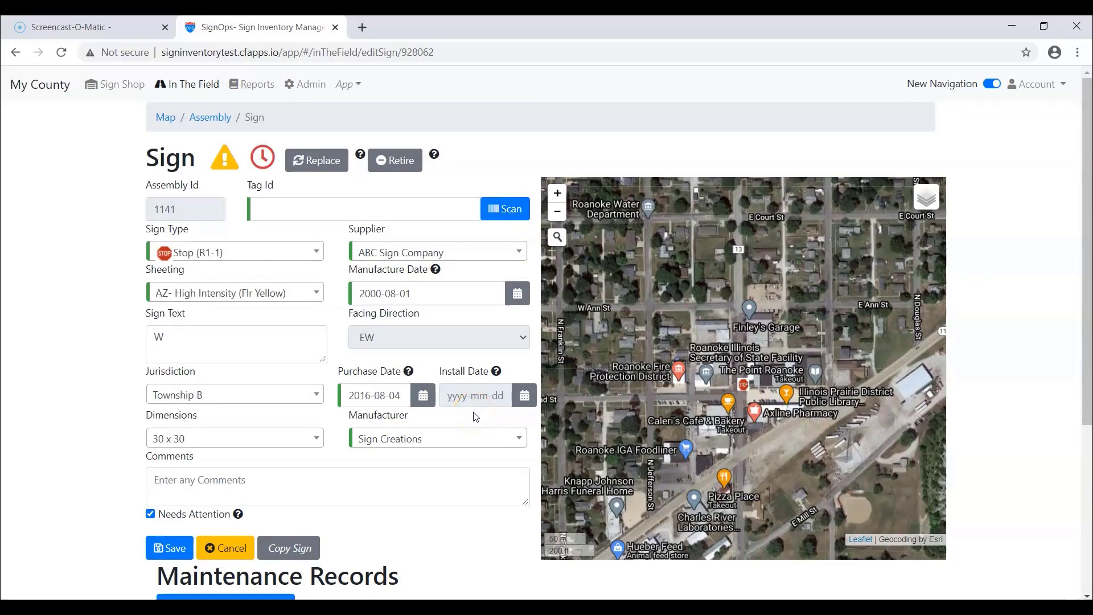
Return to the Overdue map and filter the overdue signs by Needs Attention set to Yes.
click(15, 52)
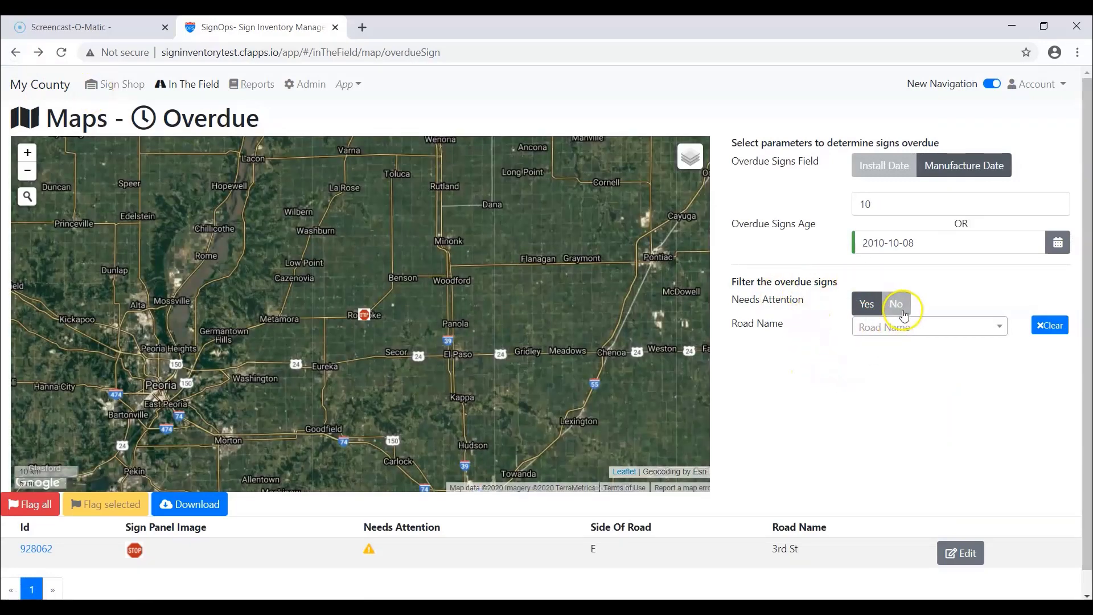
click(870, 312)
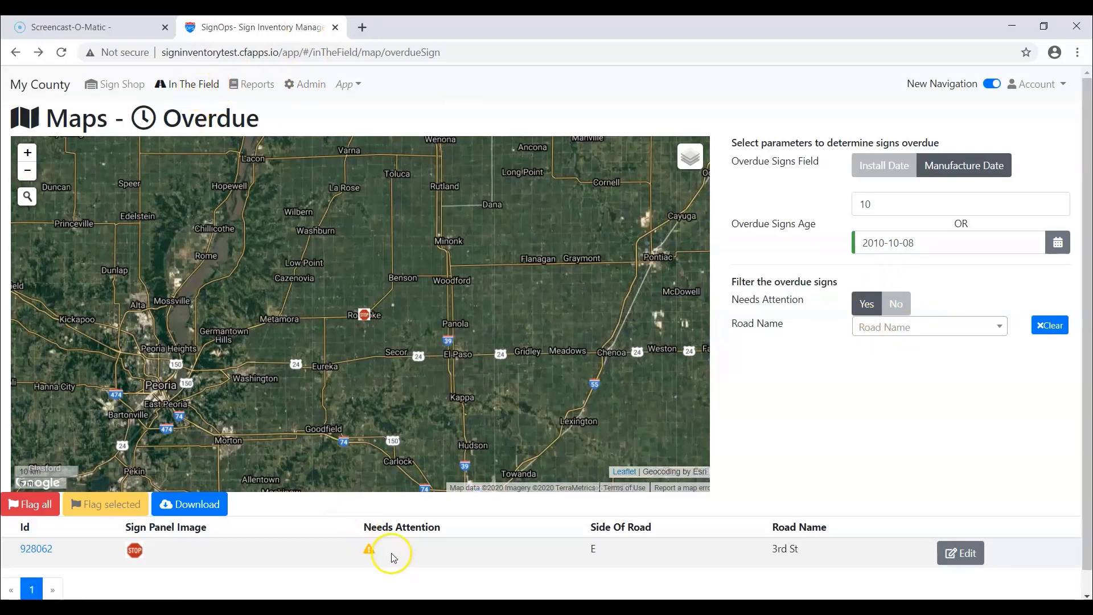
Open the Needs Attention map for signs in the field and examine its list of flagged signs.
click(194, 87)
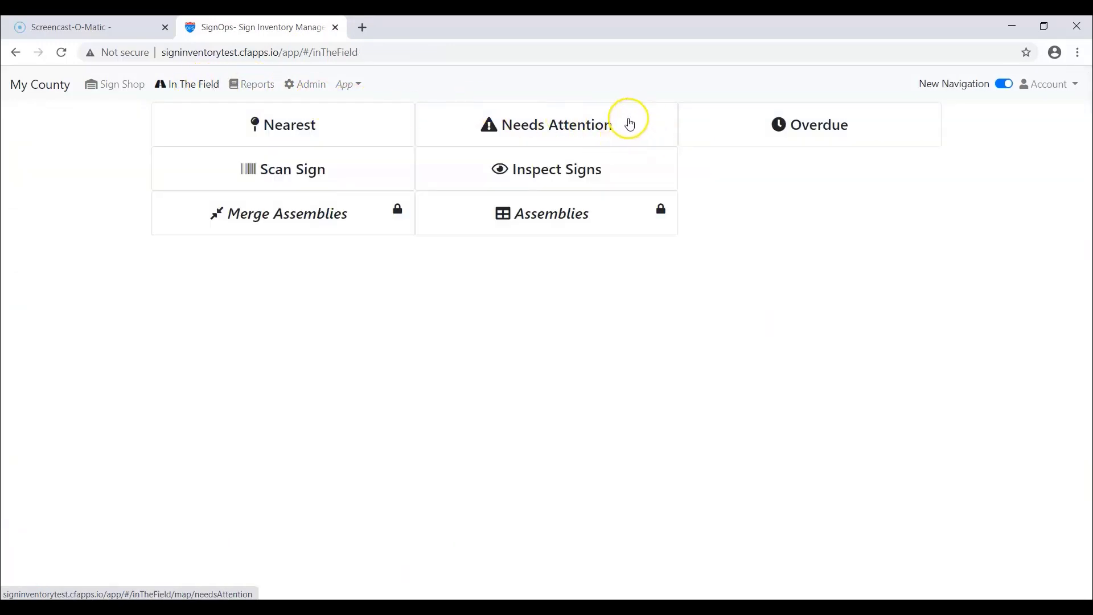
click(635, 127)
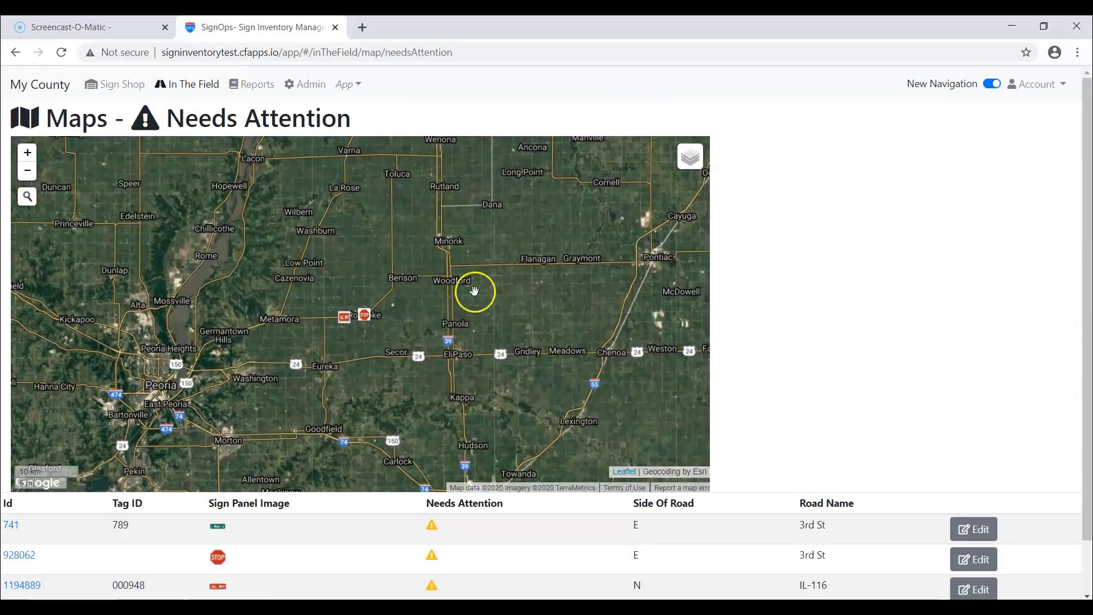
scroll(449, 541, down, 1)
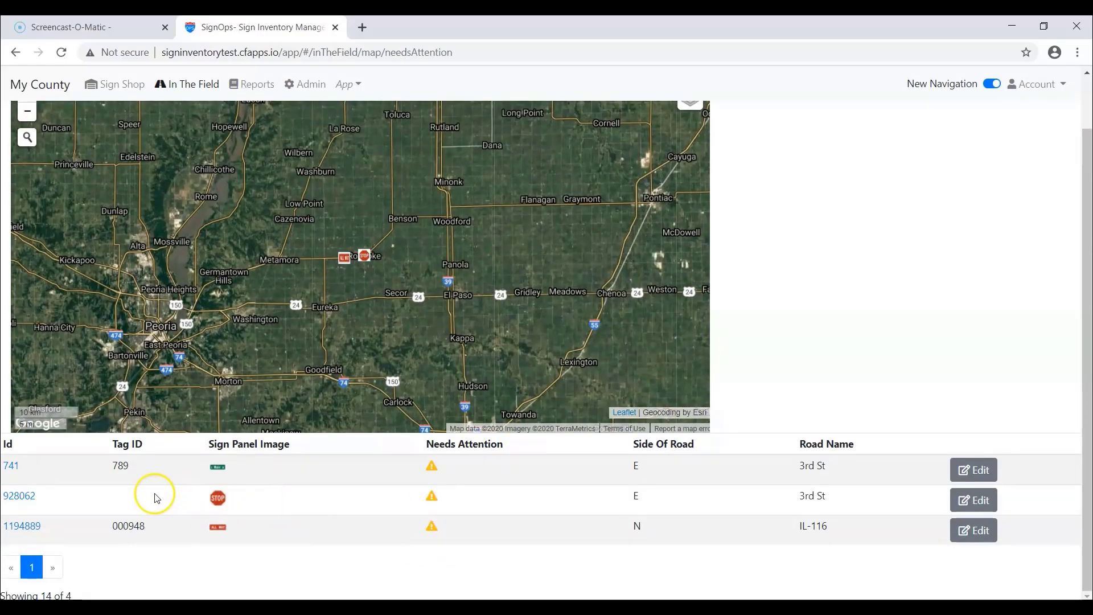
scroll(743, 489, up, 1)
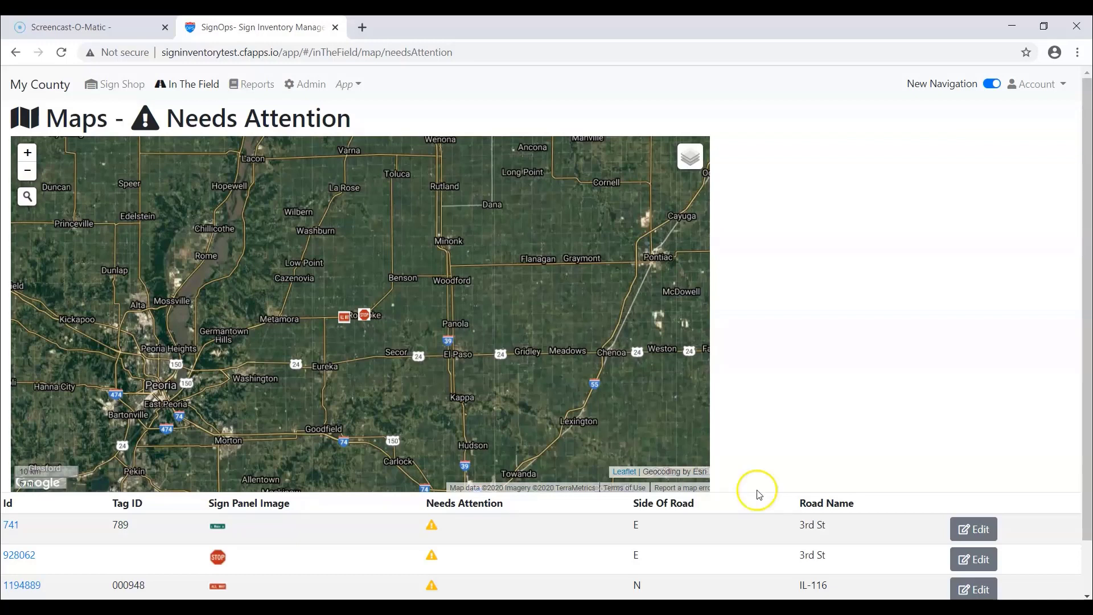
Open the Needs Attention report and view its signs as a table and on the map.
click(265, 88)
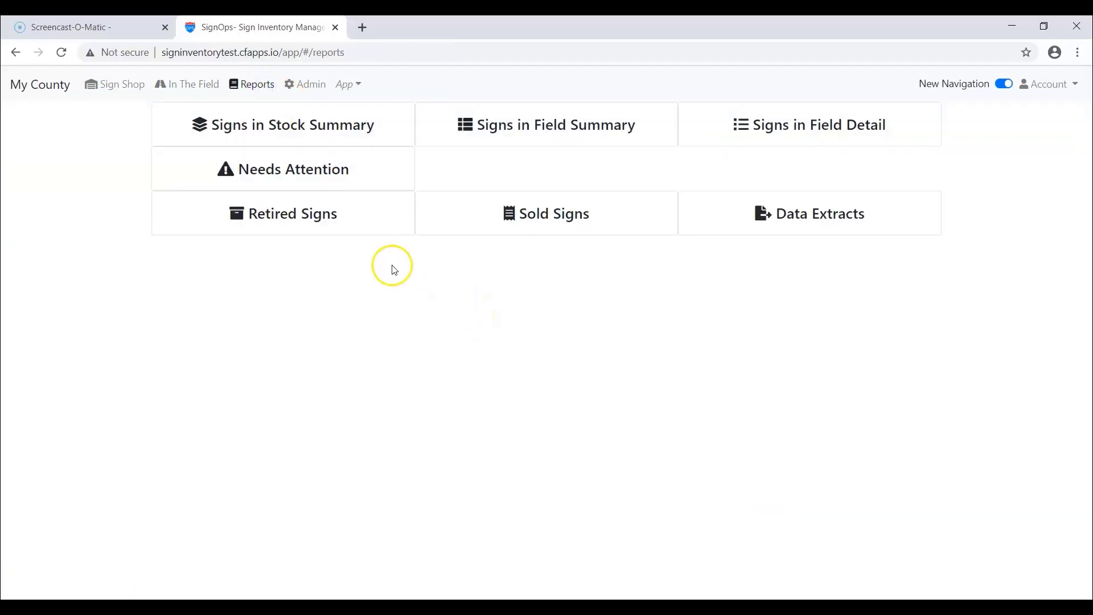
click(374, 174)
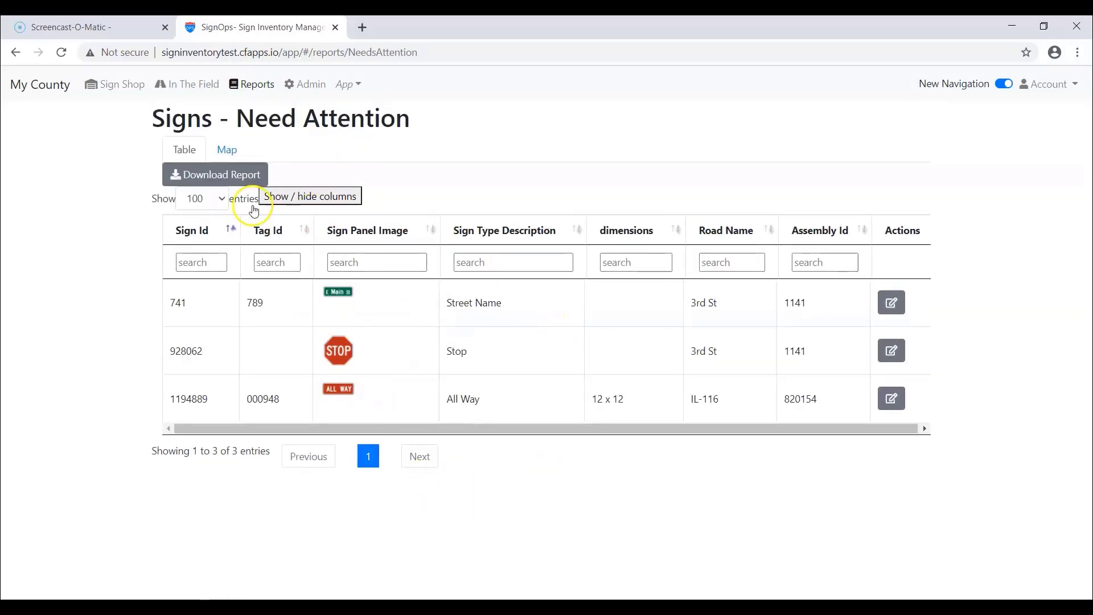
click(226, 150)
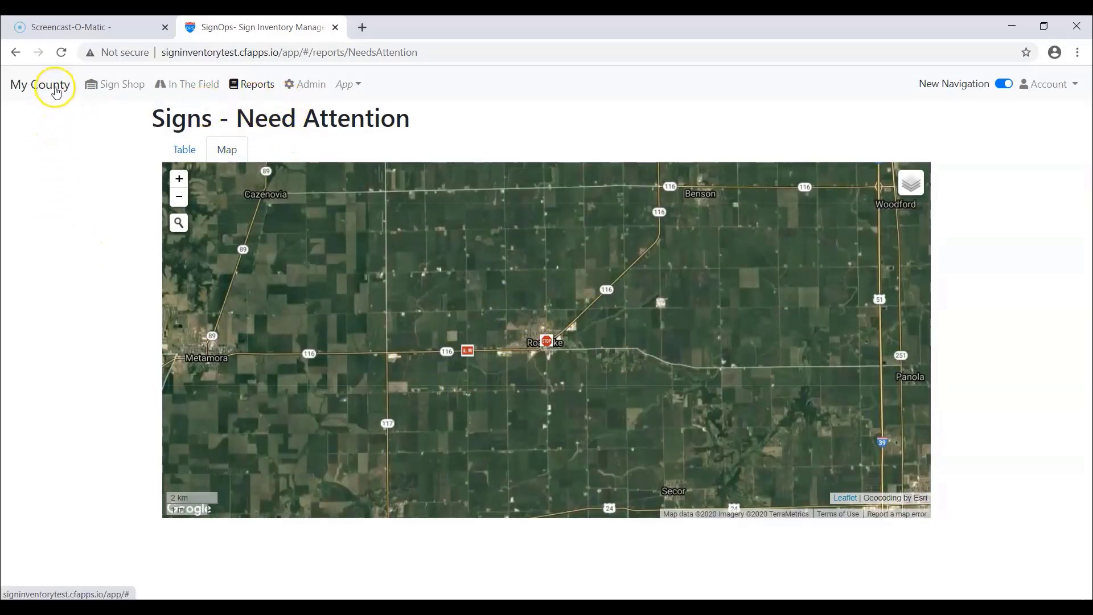
Look through the In The Field, Admin and Sign Shop tile pages and return to the welcome page.
click(183, 90)
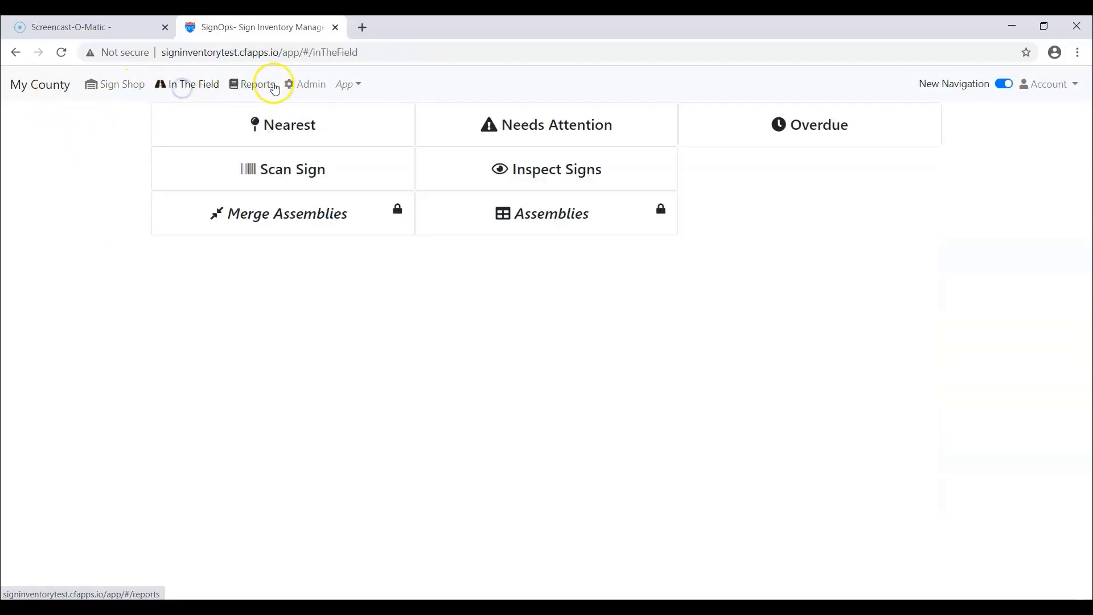
click(287, 85)
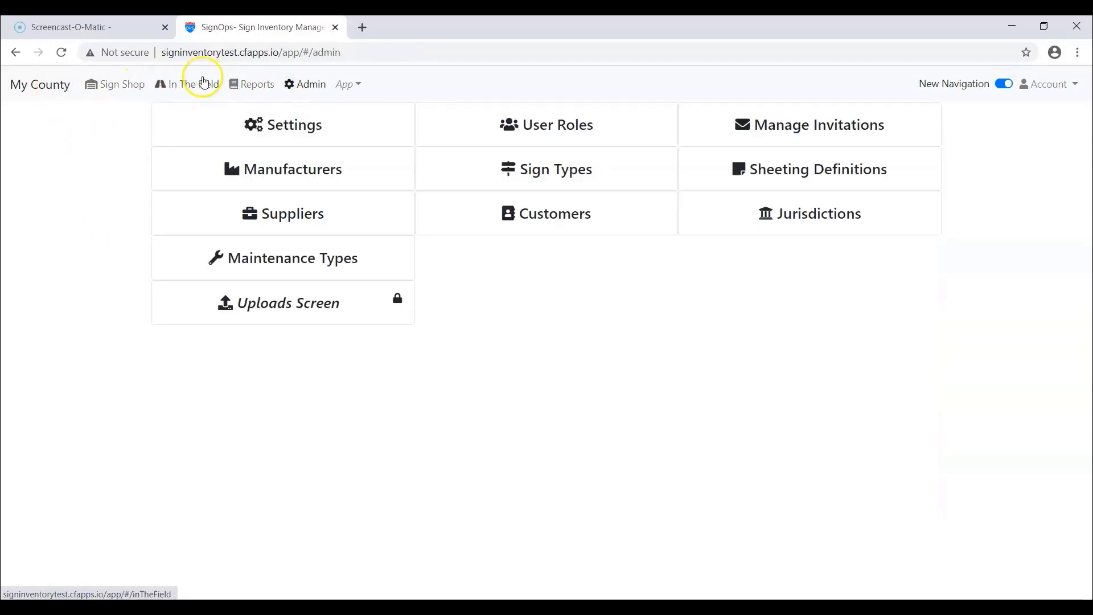
click(99, 86)
click(40, 84)
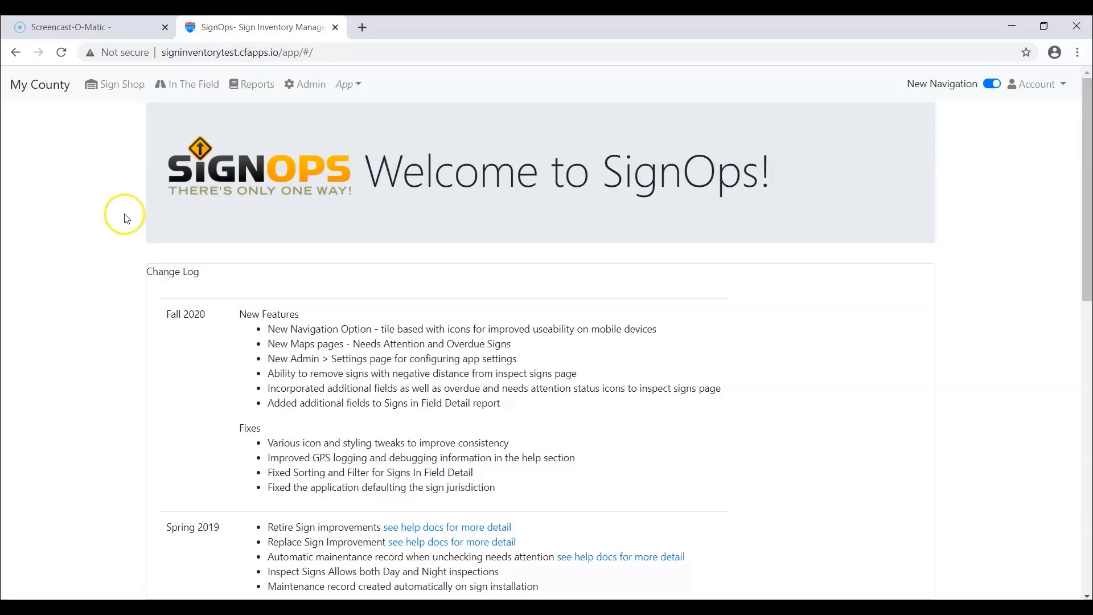
click(194, 86)
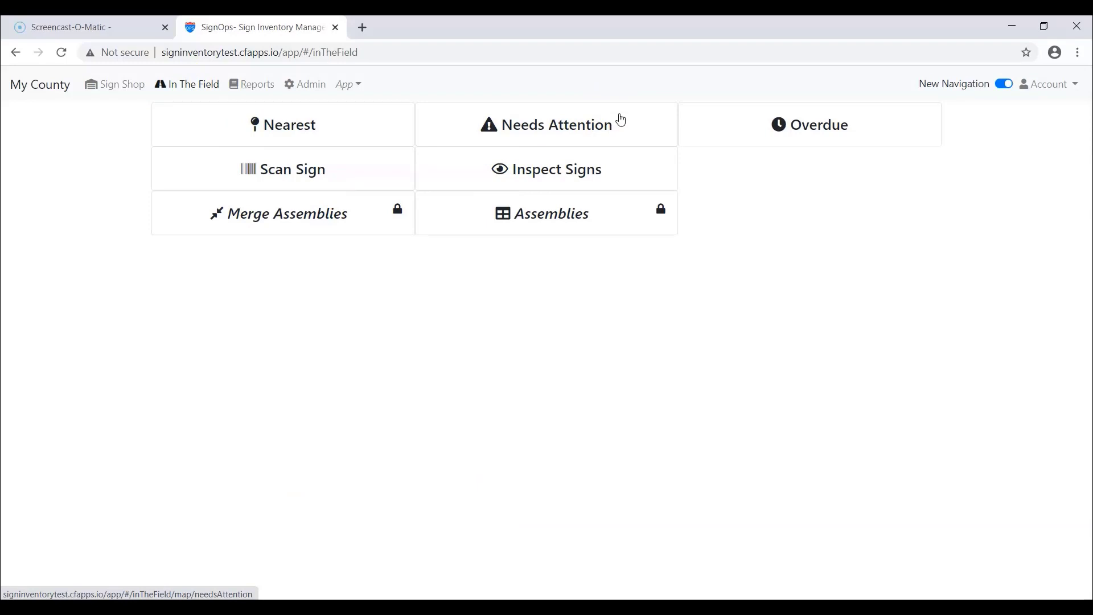
click(41, 87)
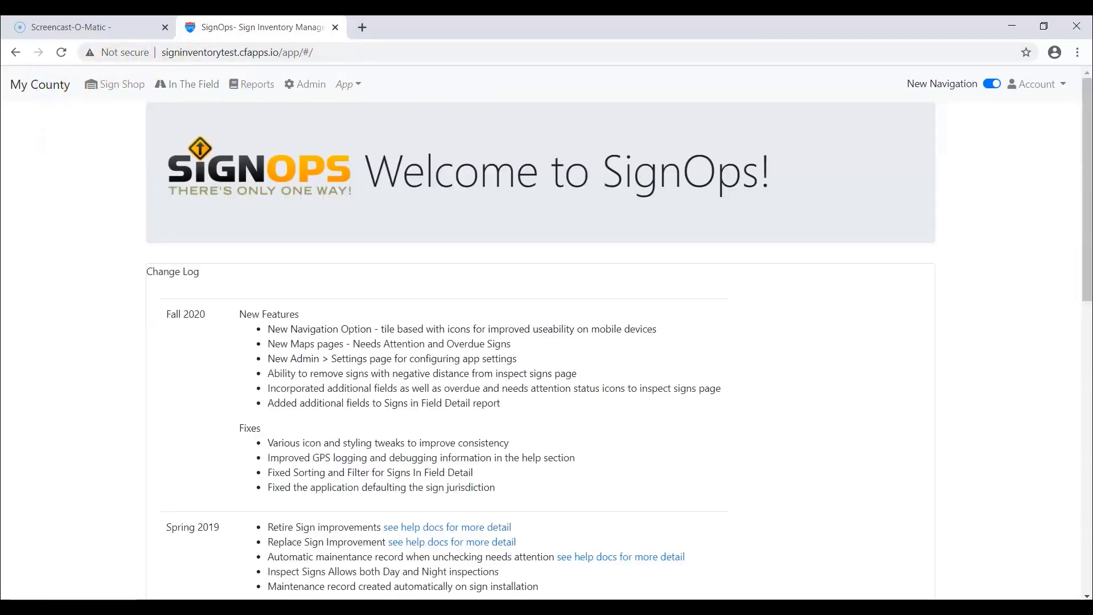